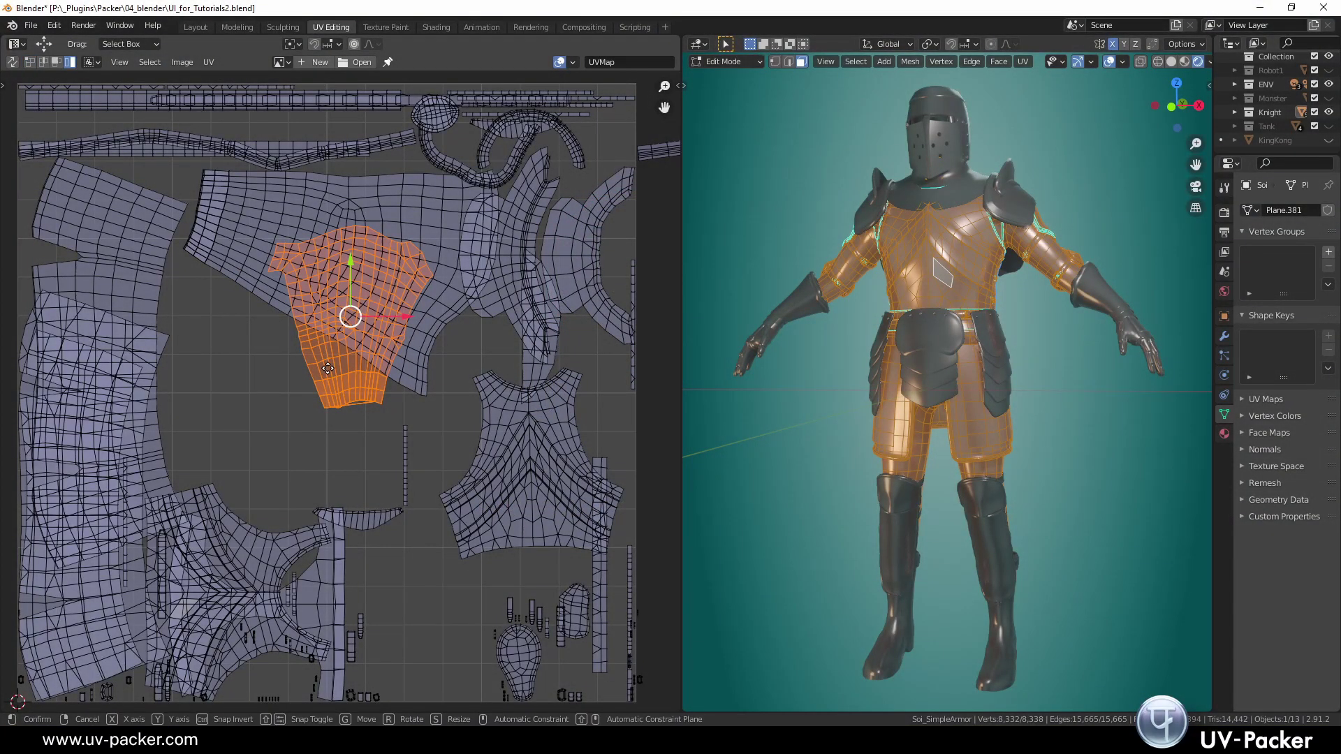
Move the knight's central and left UV islands, undoing and redoing the moves
left_click_drag(291, 329, 190, 426)
left_click(111, 202)
left_click_drag(112, 203, 489, 461)
key("ctrl+z")
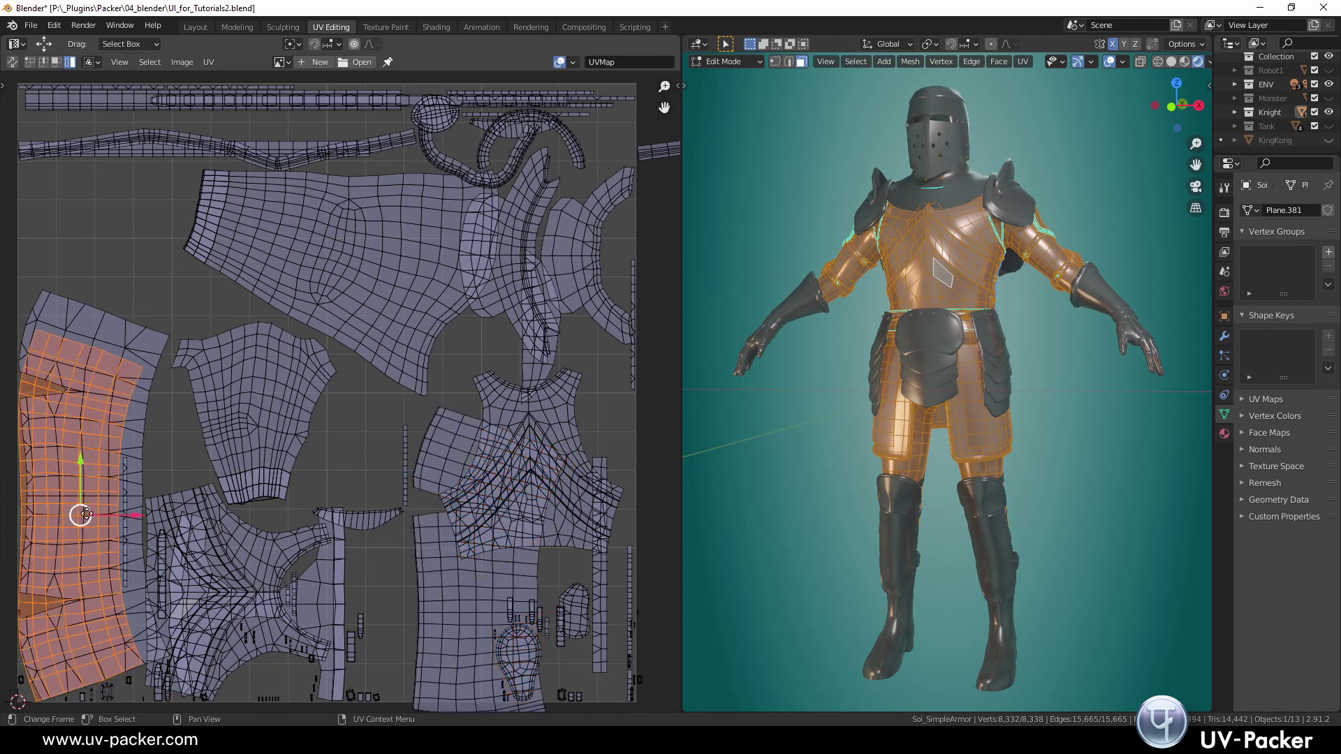
key("ctrl+z")
key("ctrl+shift+z")
Scale the bottom-middle island, then pack the tank's UVs with the built-in UV > Pack Islands
key("ctrl+z")
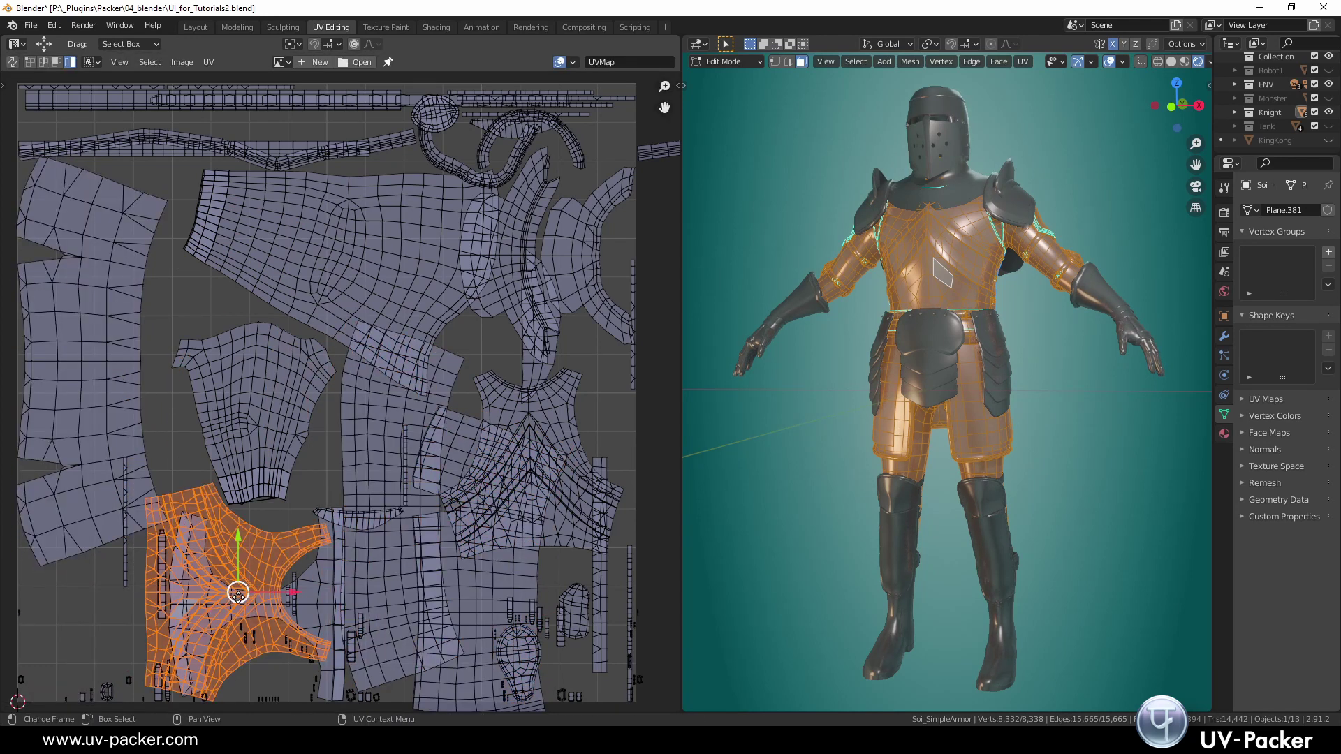
key("t")
left_click(18, 189)
key("ctrl+shift+z")
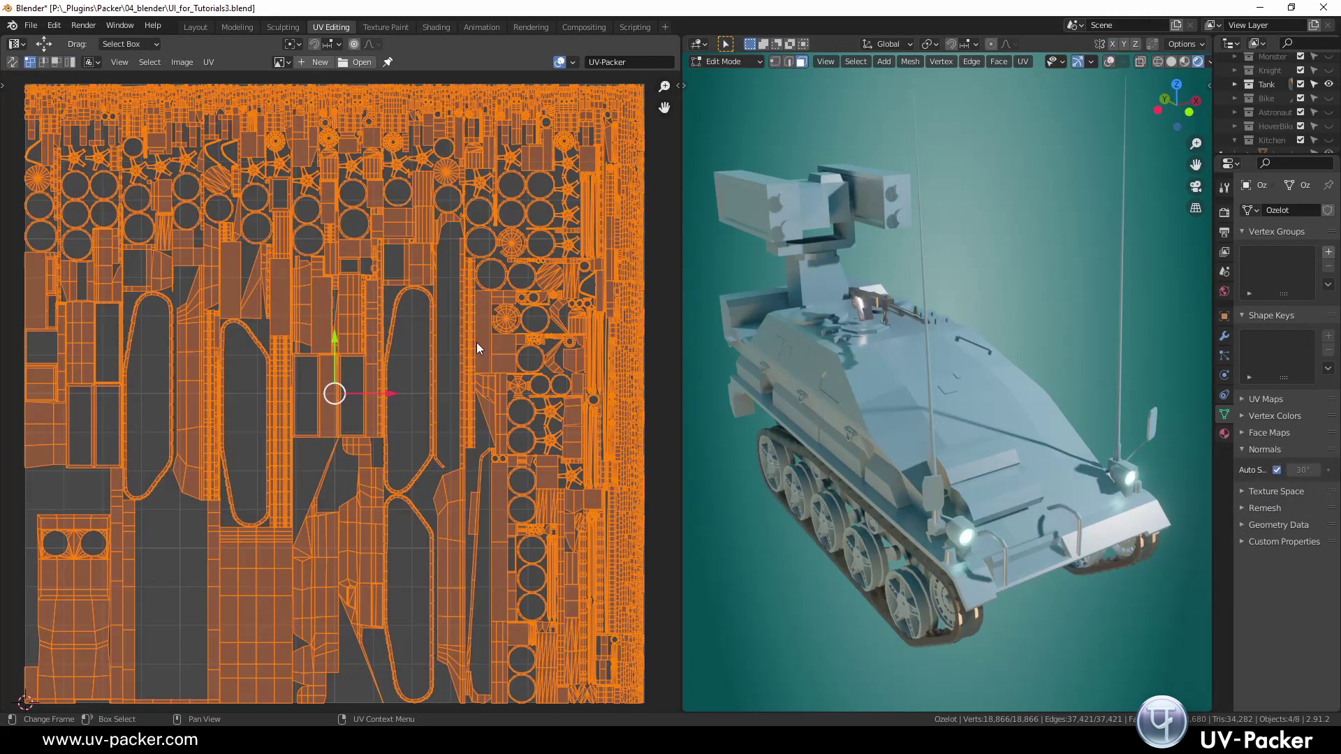
left_click(208, 61)
left_click(260, 303)
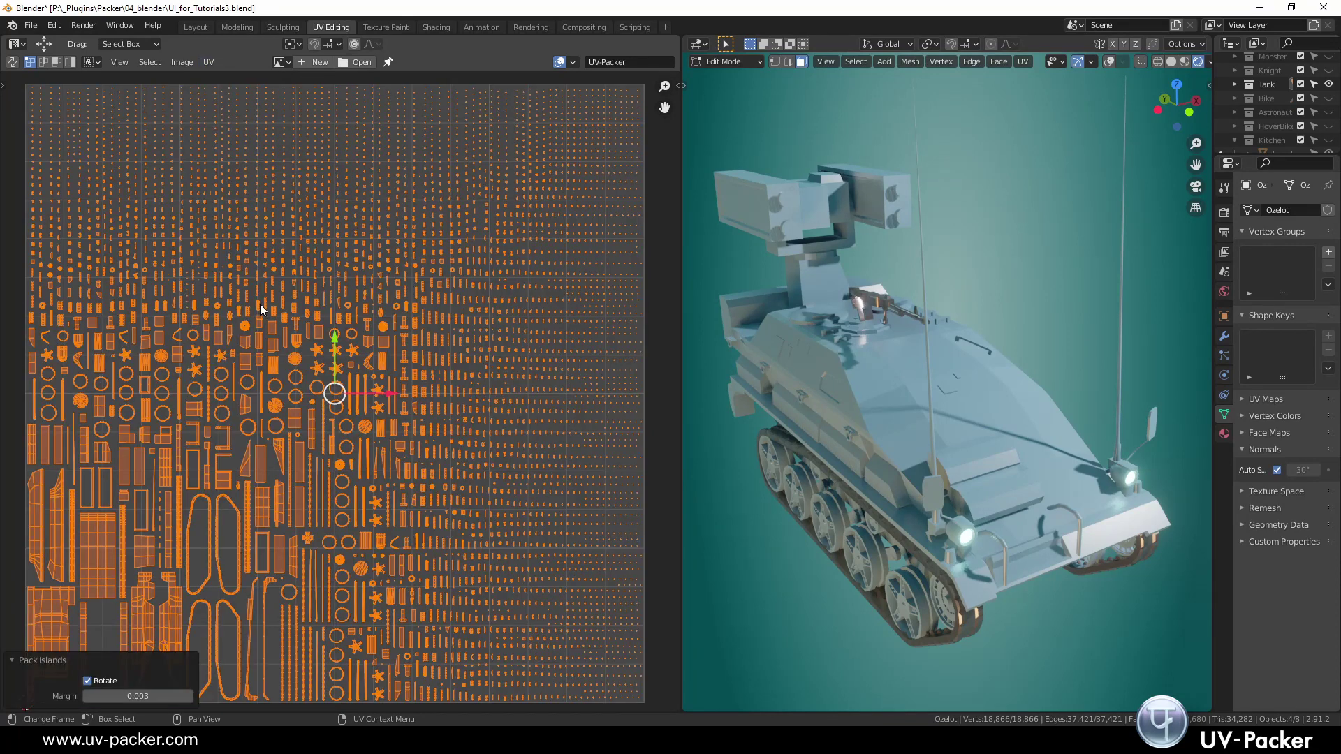
Pack the Big Ben model's UVs with UV-Packer from the sidebar
key("n")
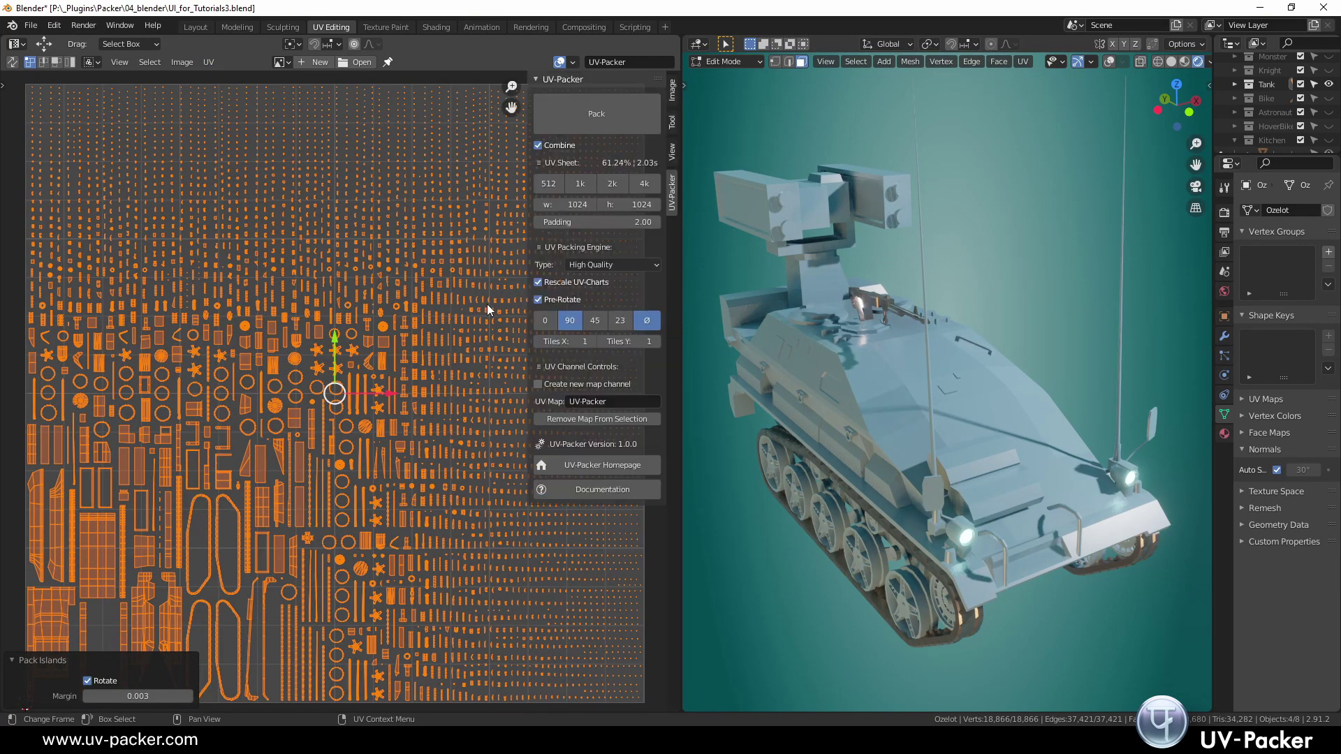
left_click(603, 123)
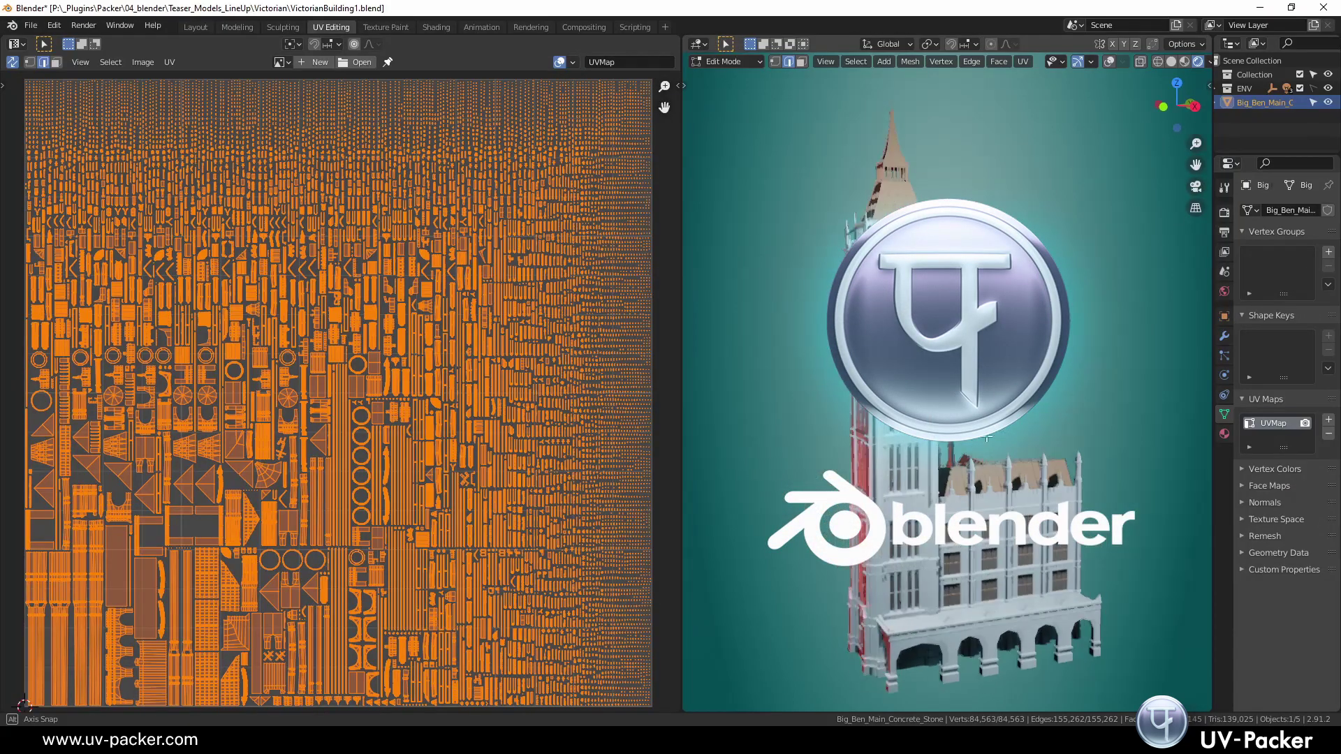
key("n")
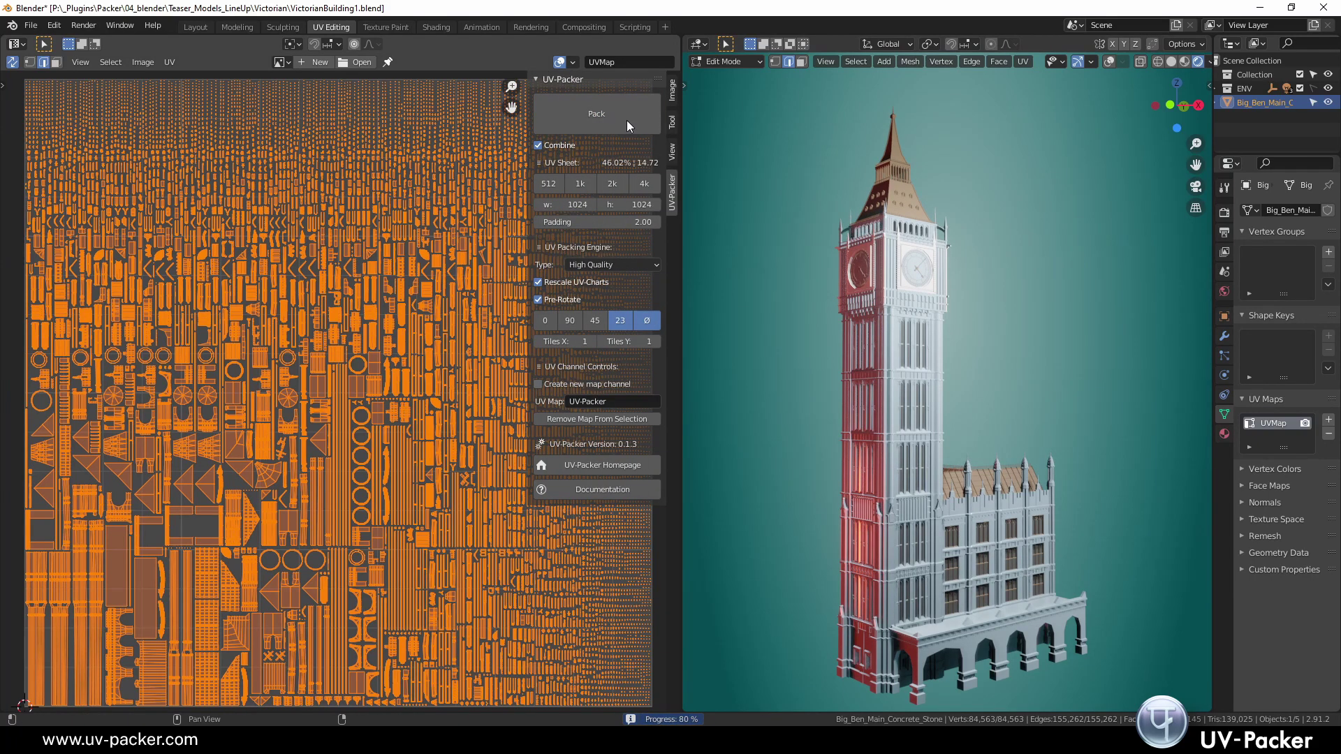
key("n")
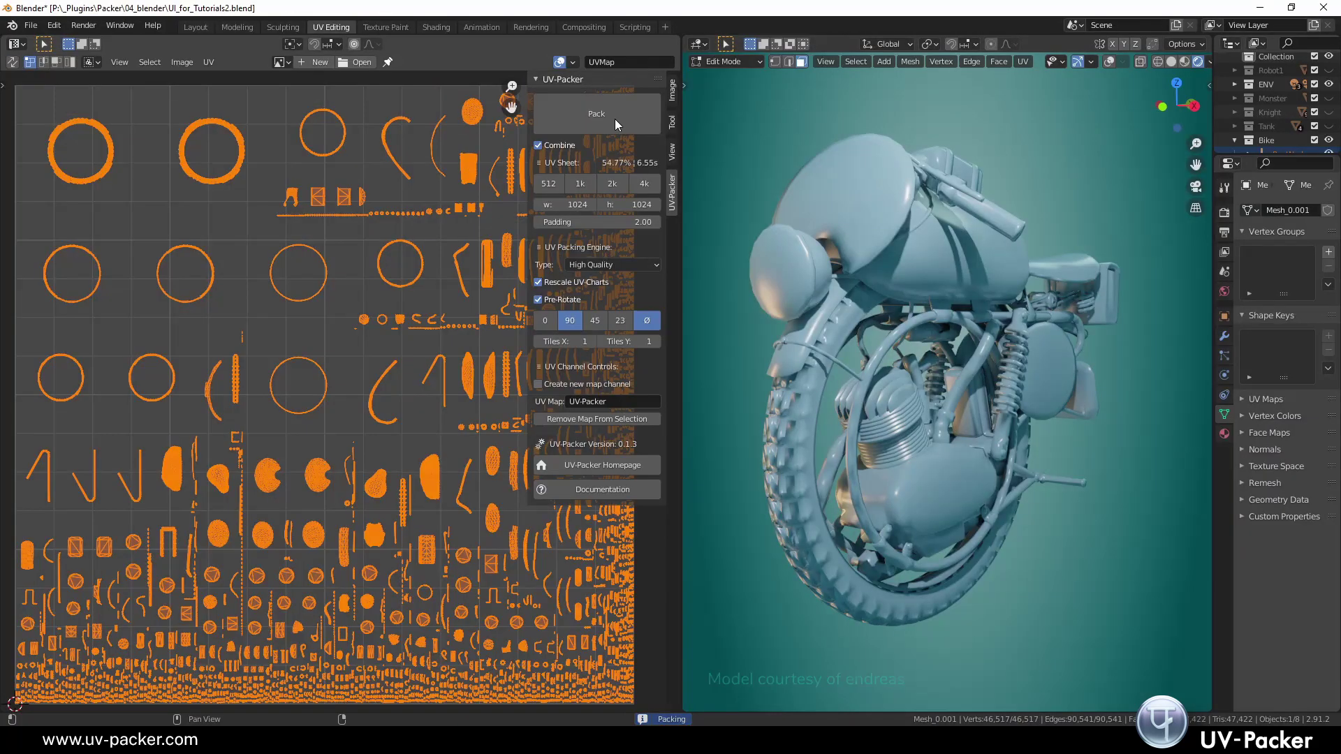
Pack the motorbike's, astronaut's and kitchen model's UVs with UV-Packer
left_click(618, 119)
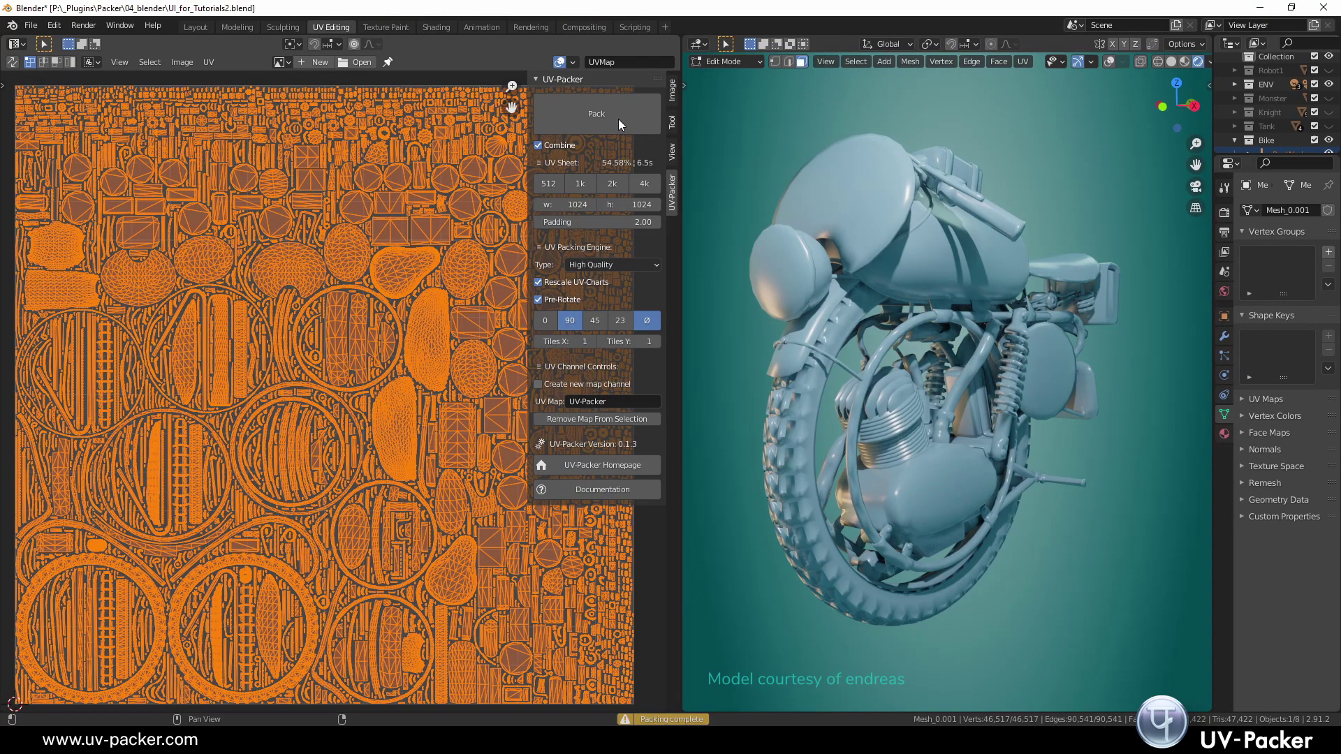
key("Tab")
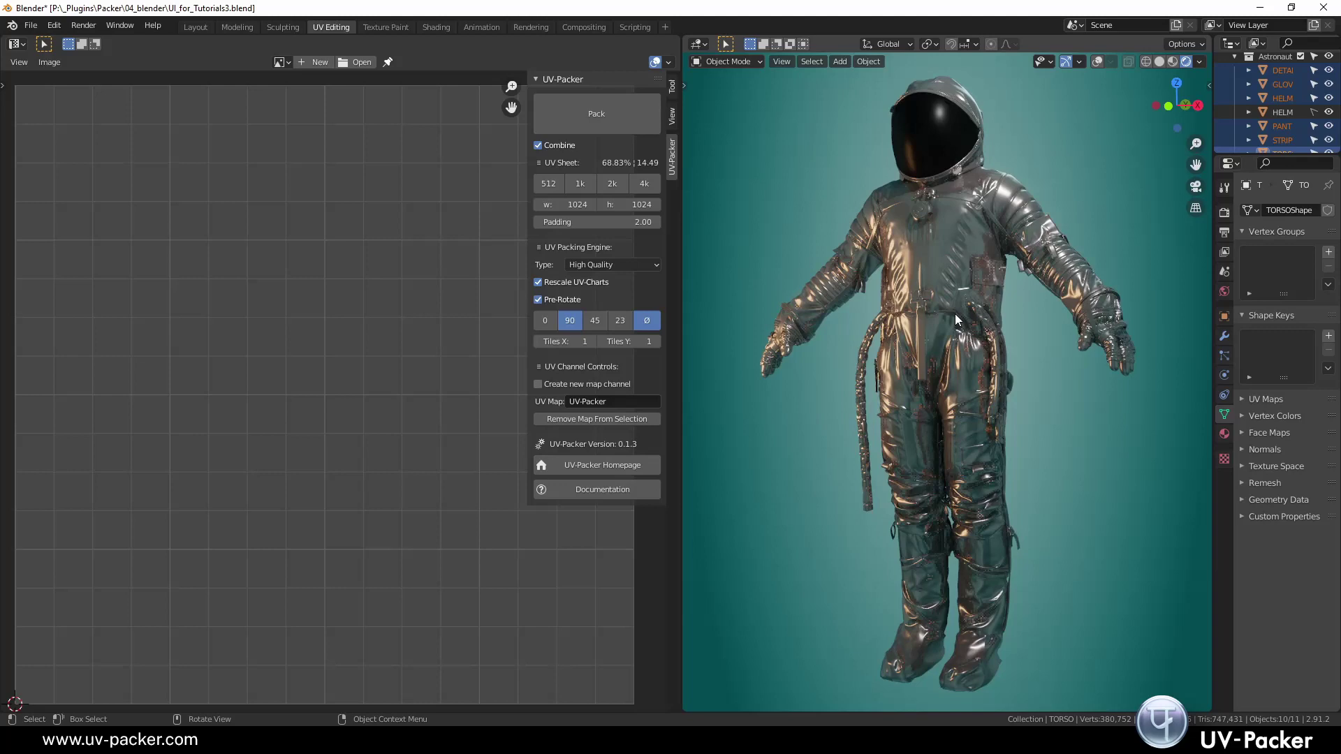
left_click(631, 123)
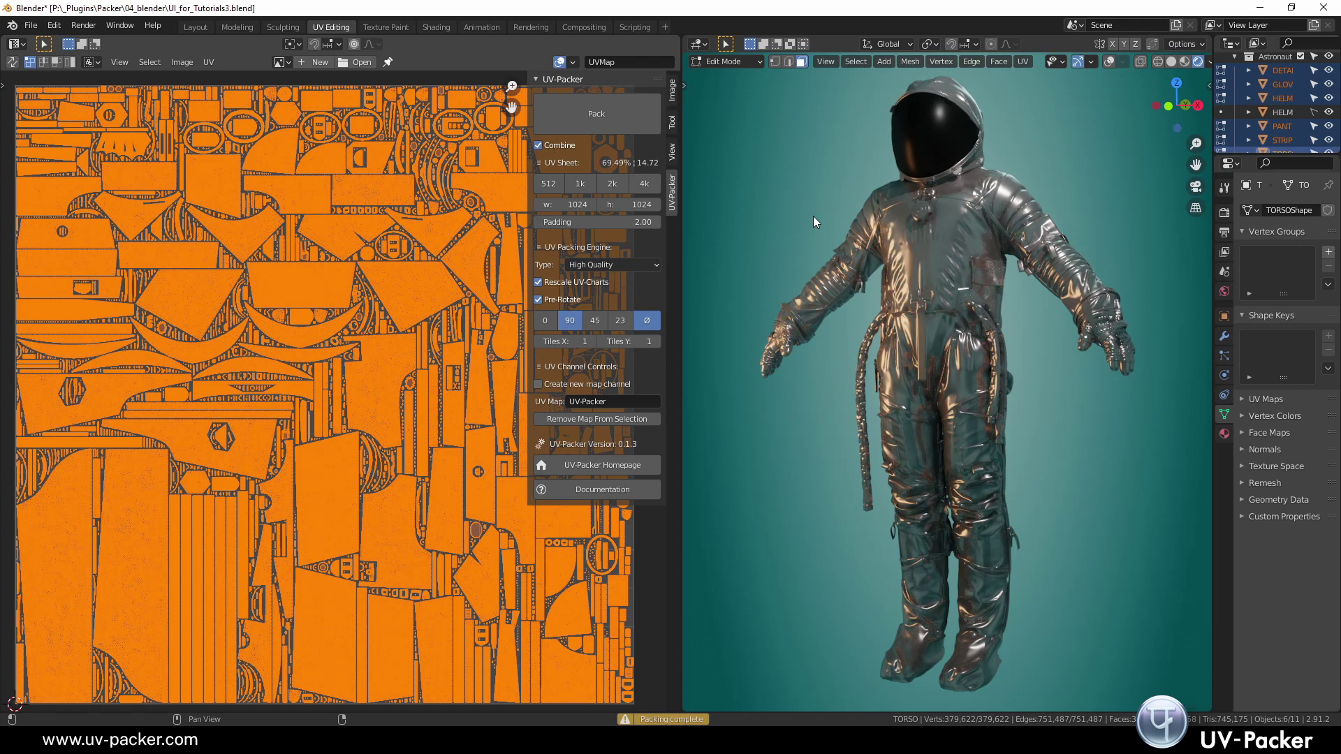
left_click(600, 124)
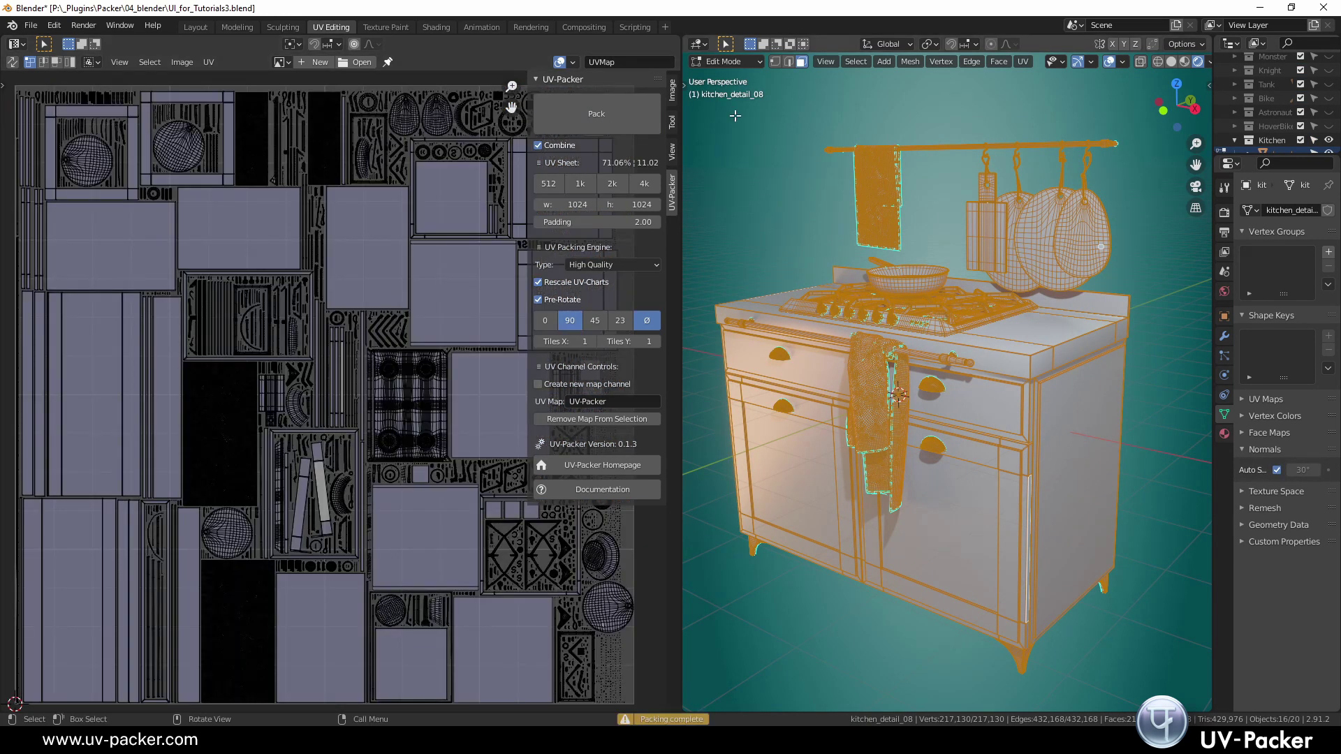
Pack the seated statue's UVs with UV-Packer in Edit Mode, then pack the Ceres sculpture's UVs
key("a")
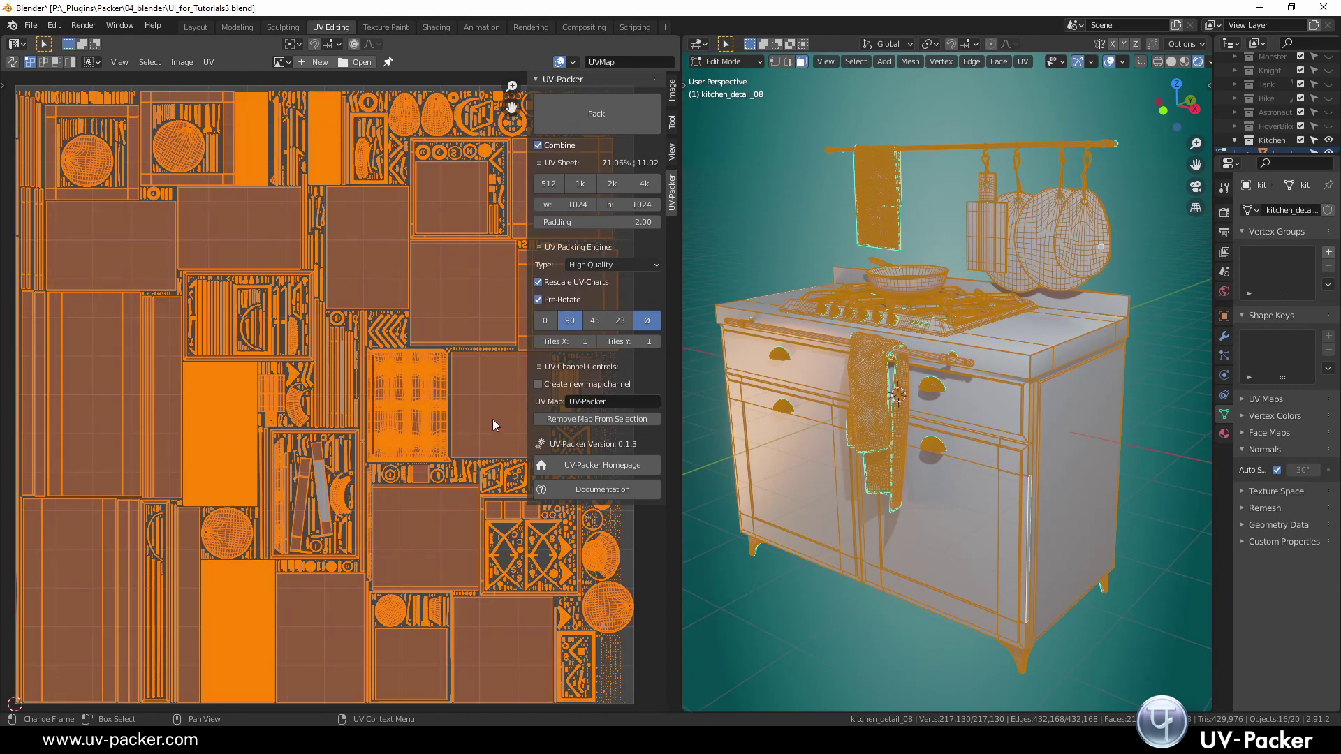
key("n")
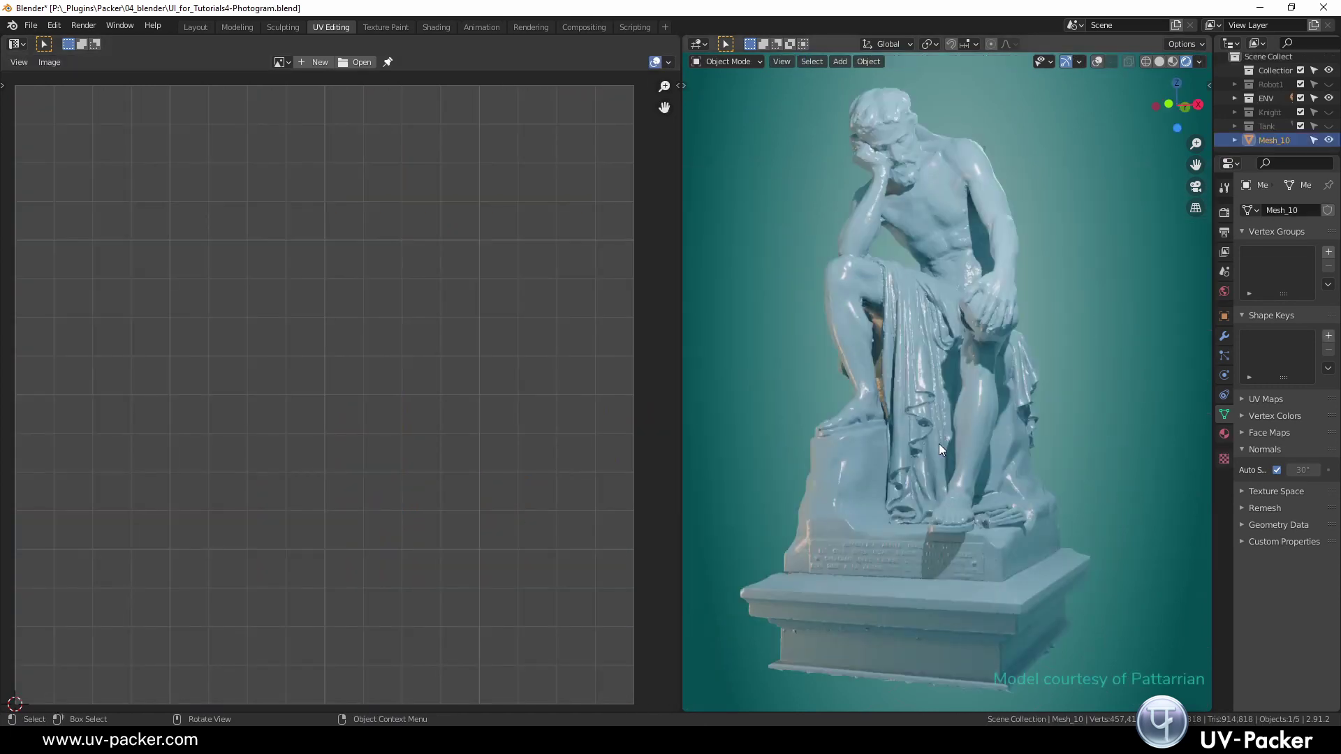
middle_click_drag(939, 443, 1003, 404)
key("Tab")
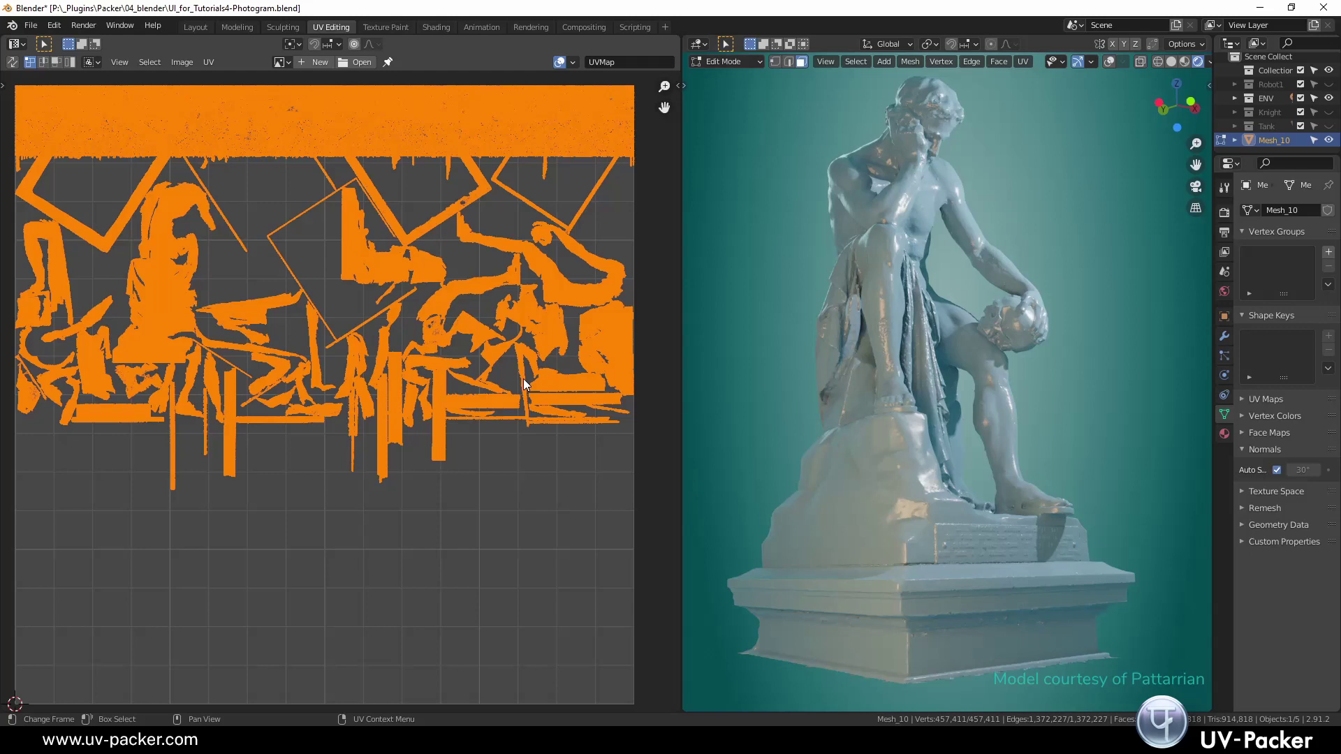
key("n")
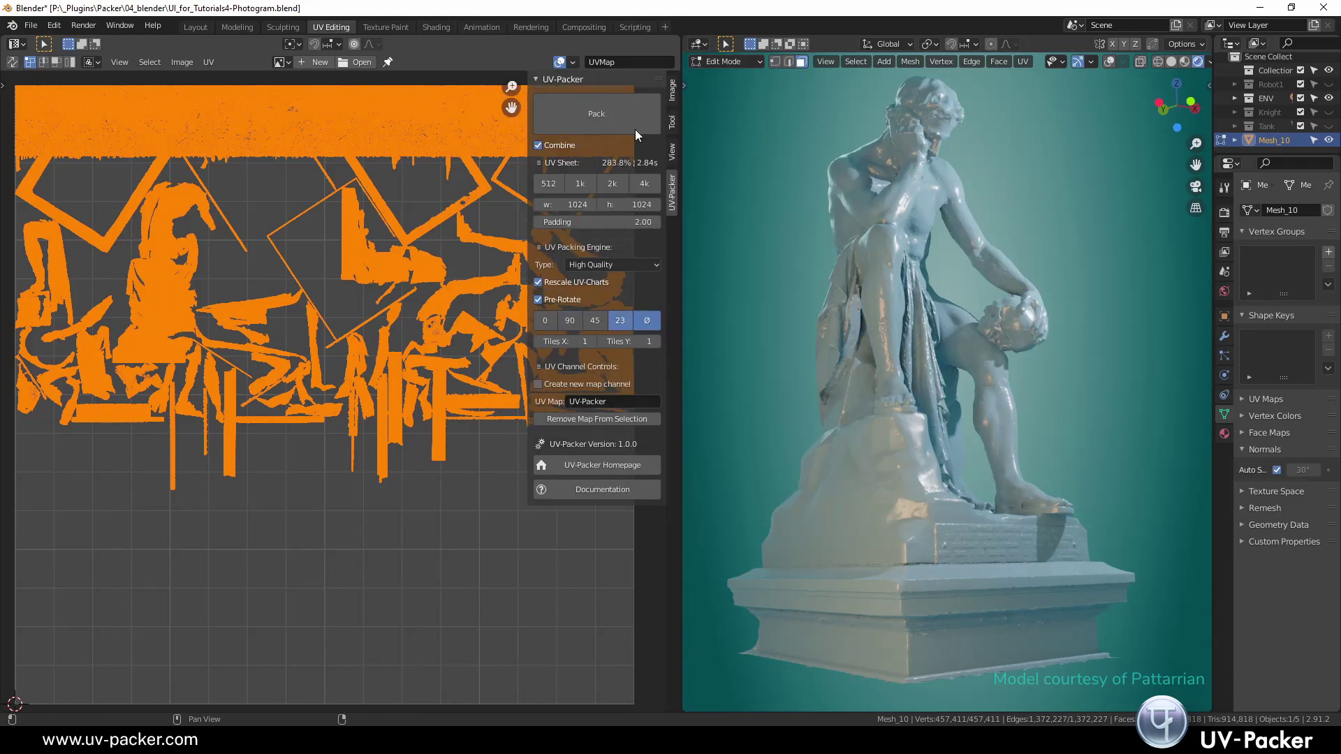
left_click(631, 124)
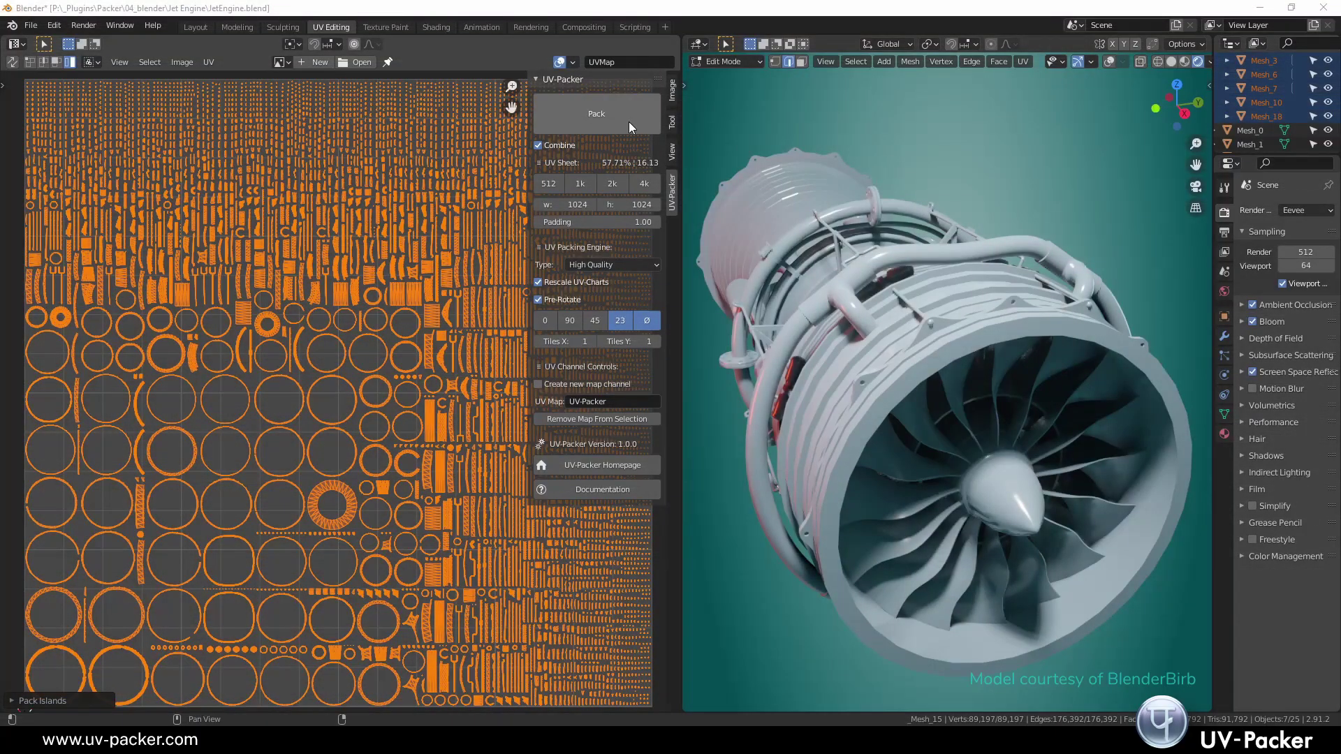
left_click(628, 114)
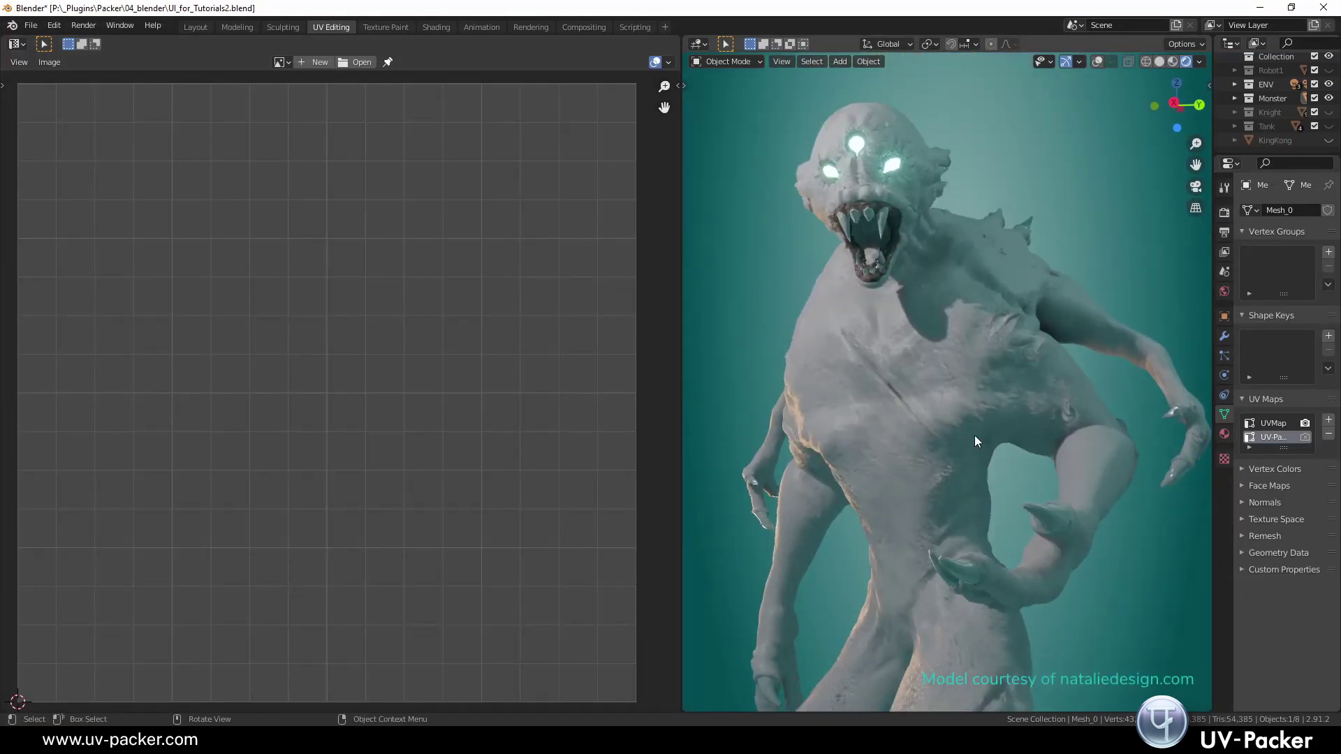
Pack the monster's UVs into a new UV-Packer map channel
key("Tab")
key("n")
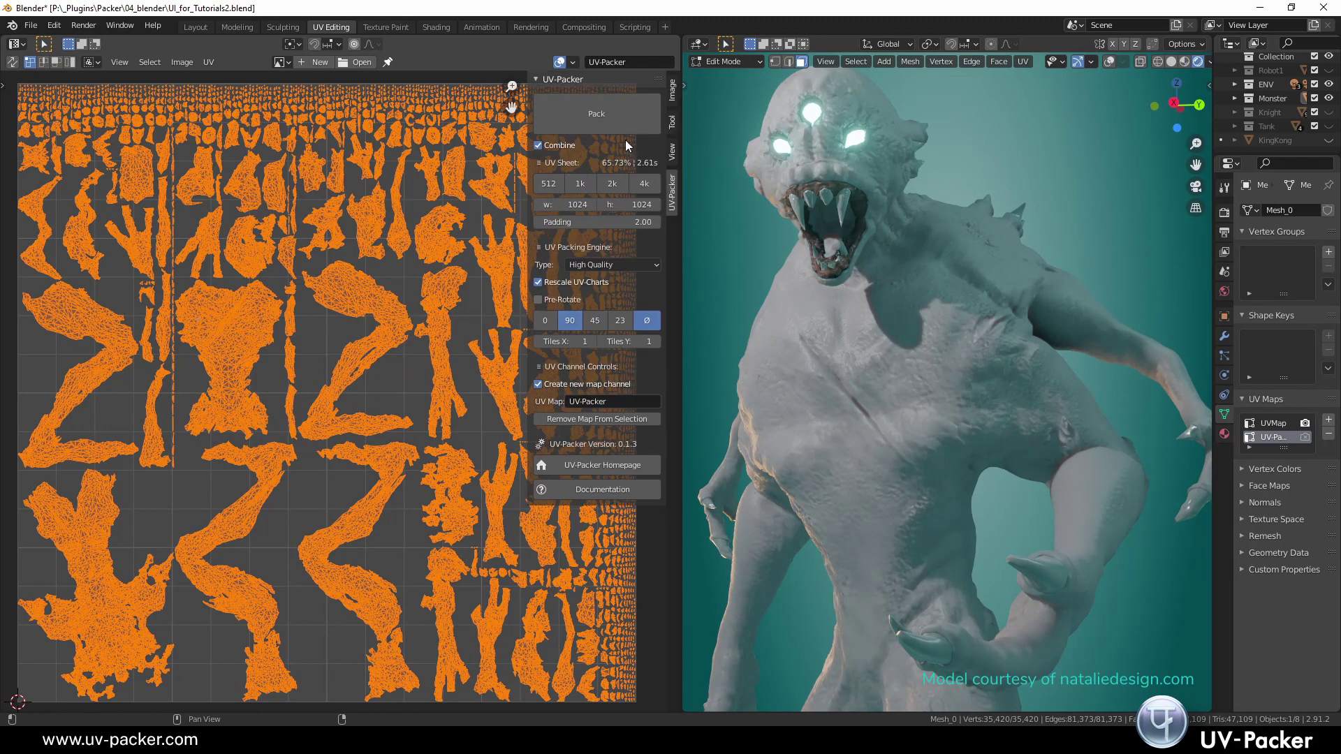
left_click(634, 115)
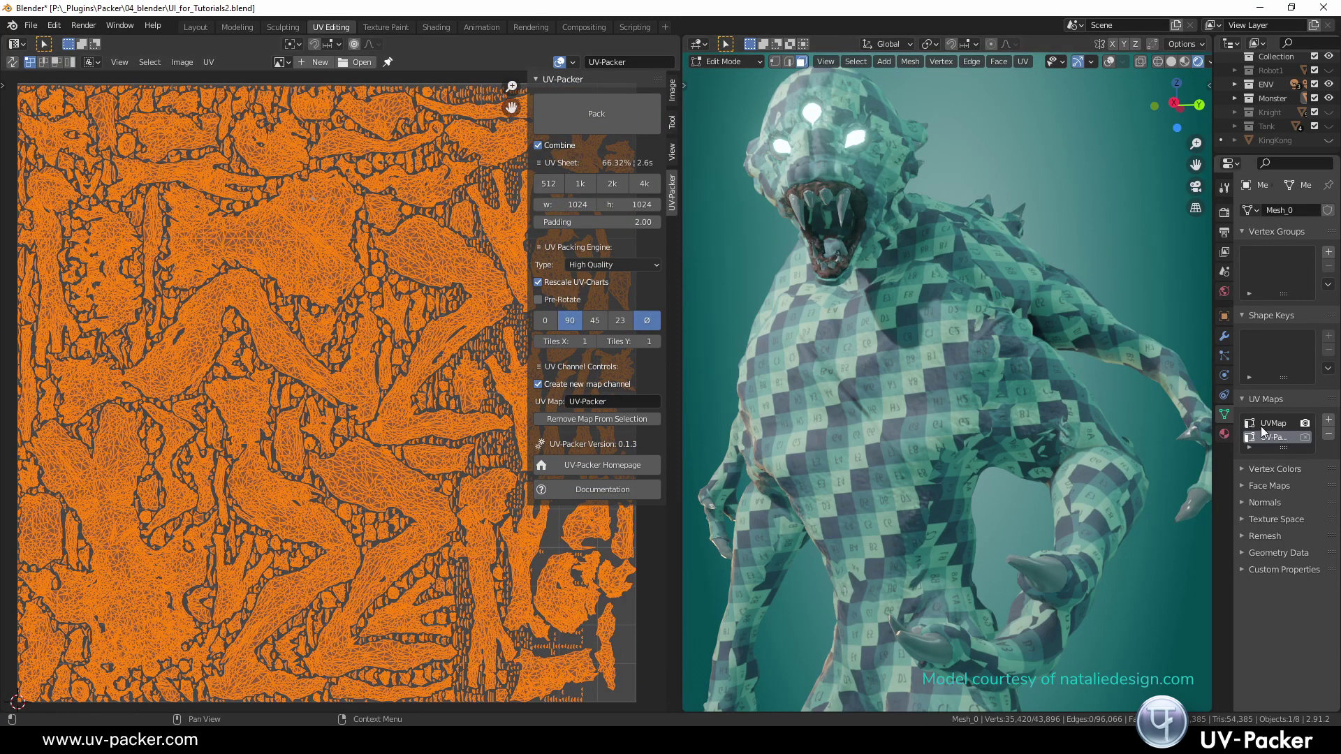
Compare the checker texture on the UV-Packer map versus UVMap, then pack the King Kong skeleton's UVs
left_click(1305, 437)
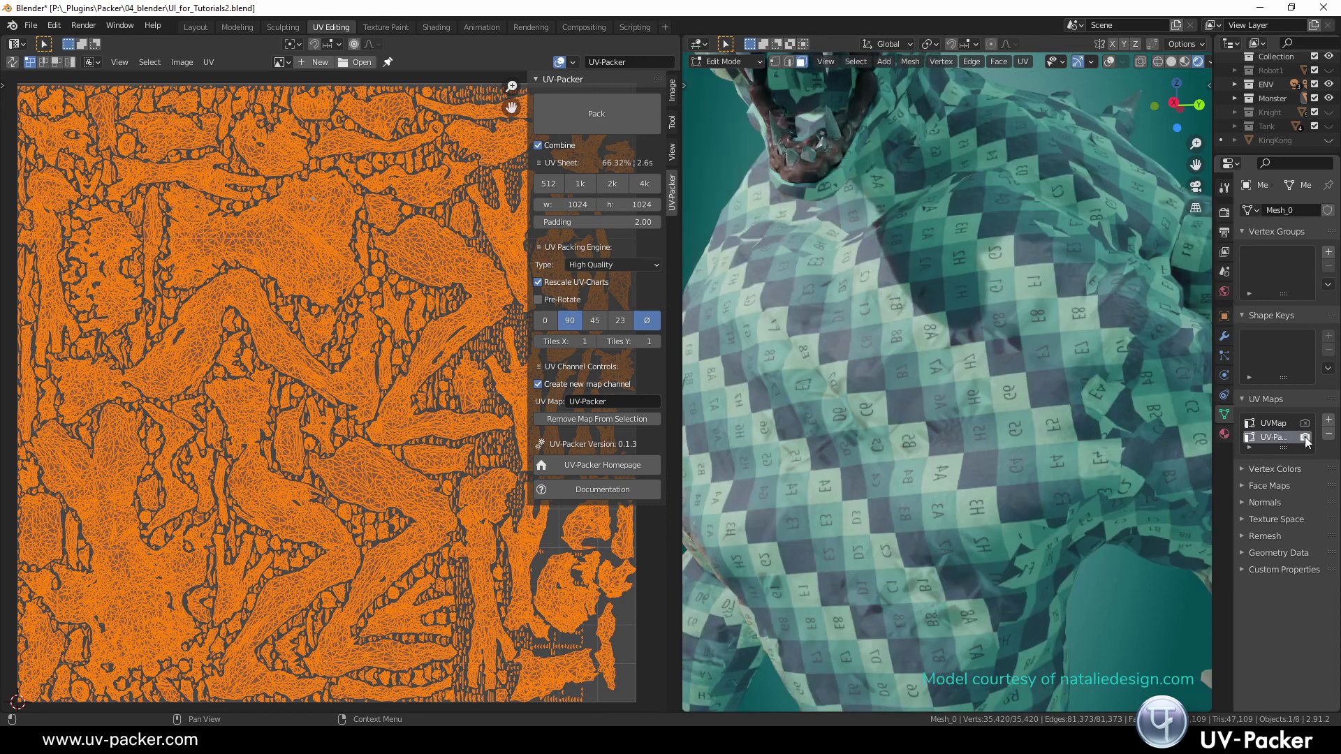
left_click(1304, 423)
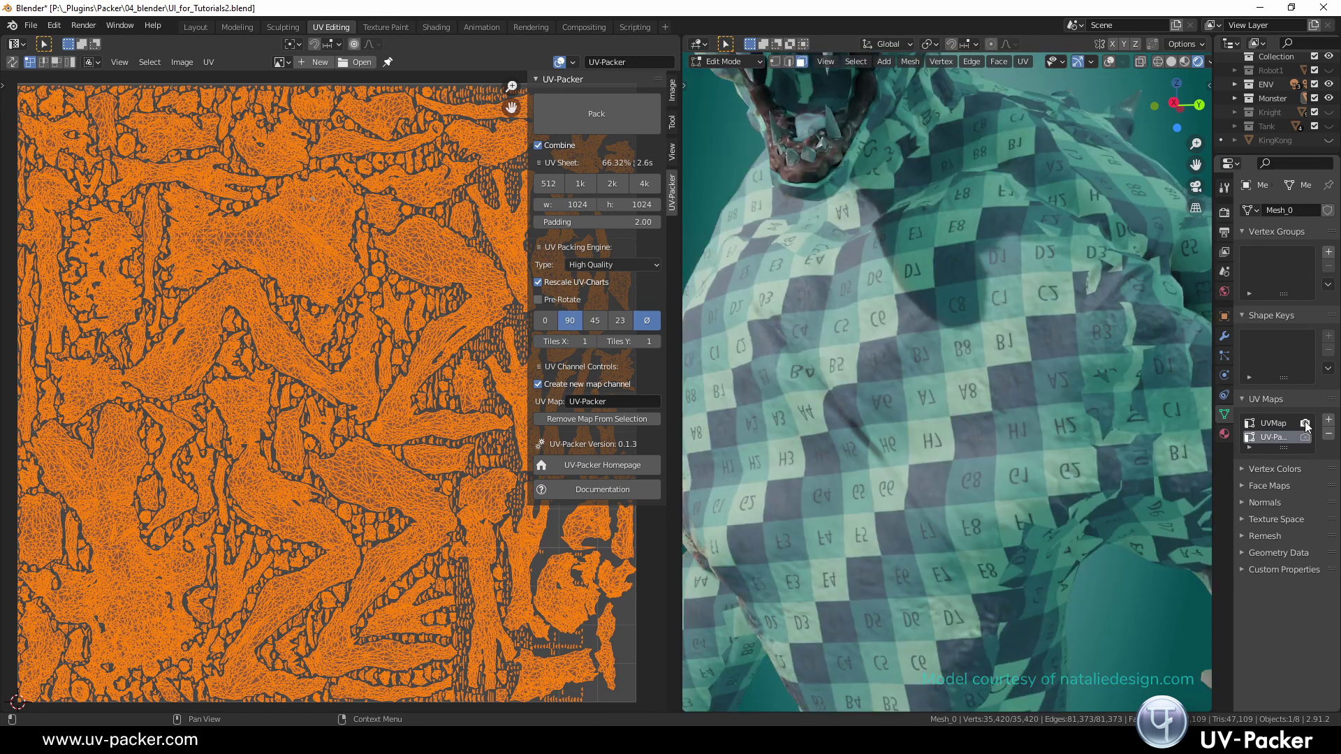
left_click(1306, 438)
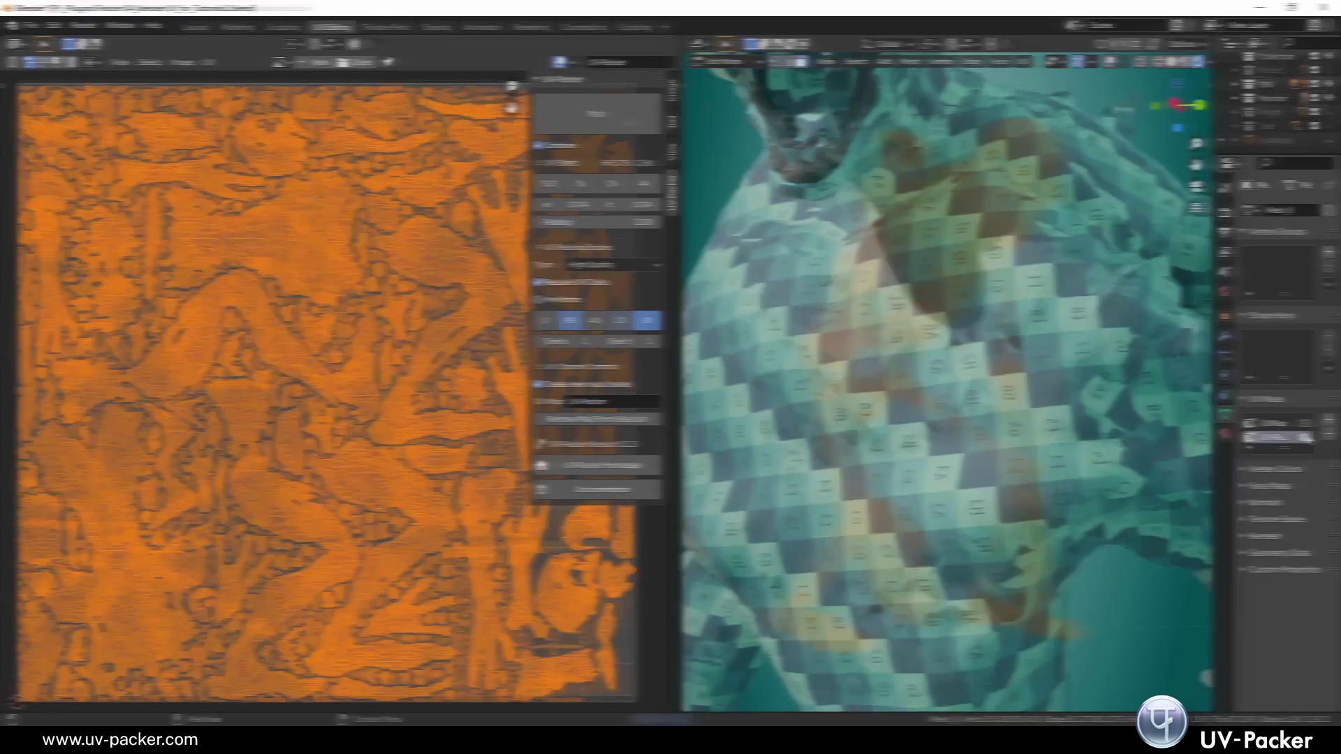
left_click(627, 116)
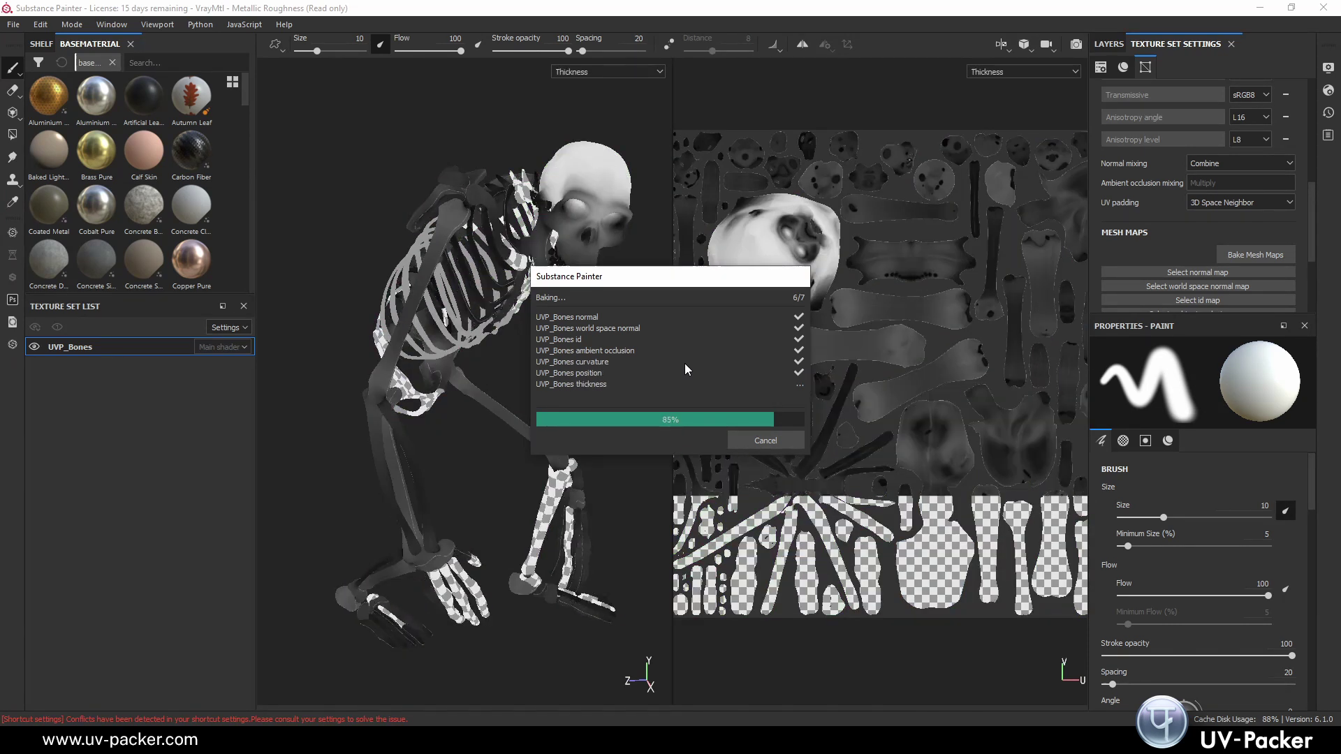
Close the finished bake dialog and set UV-Packer's packing engine to High Quality
left_click(748, 442)
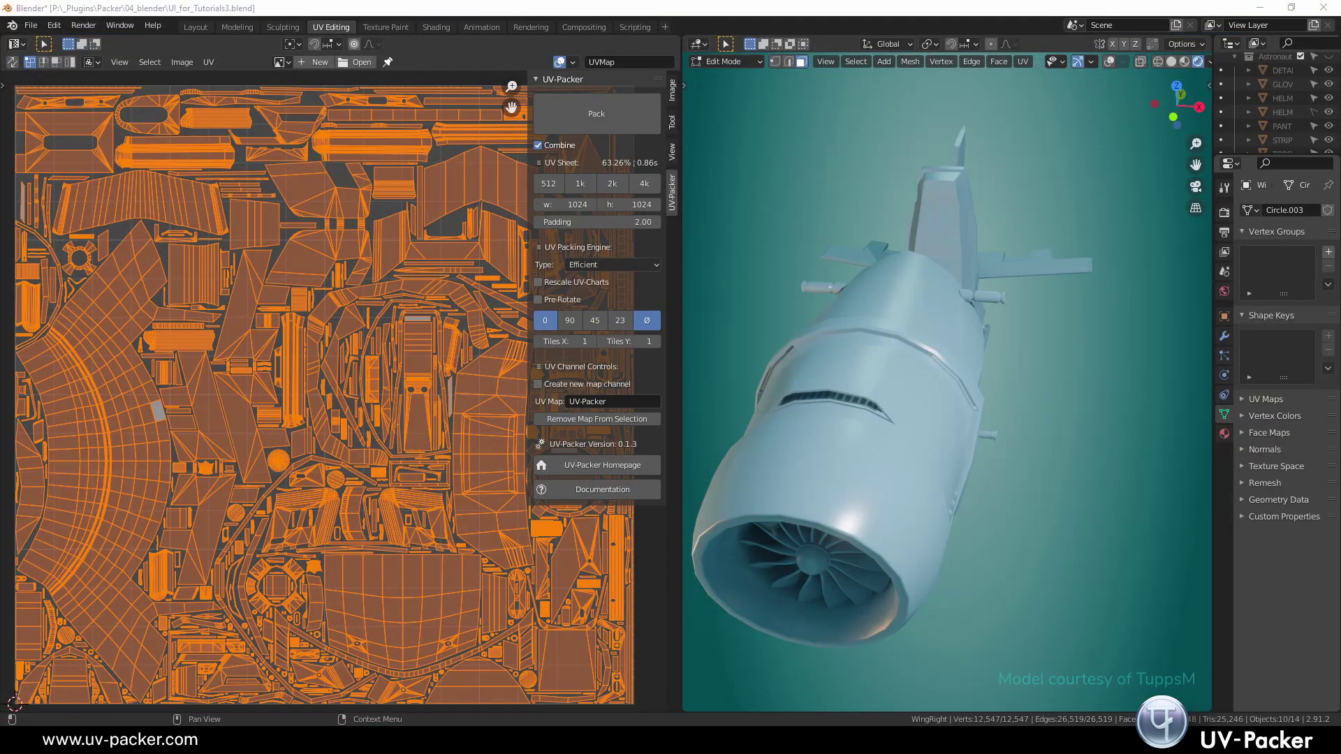
middle_click_drag(853, 433, 898, 402)
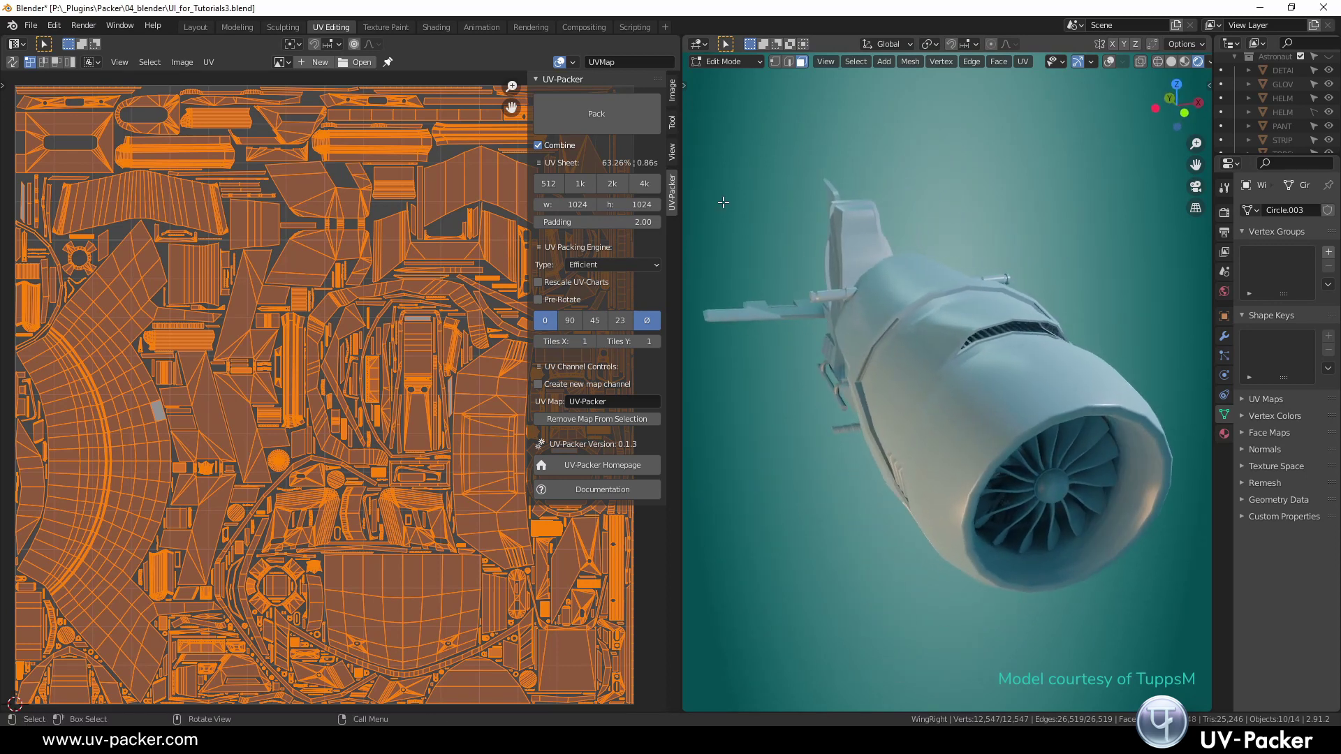
left_click(629, 266)
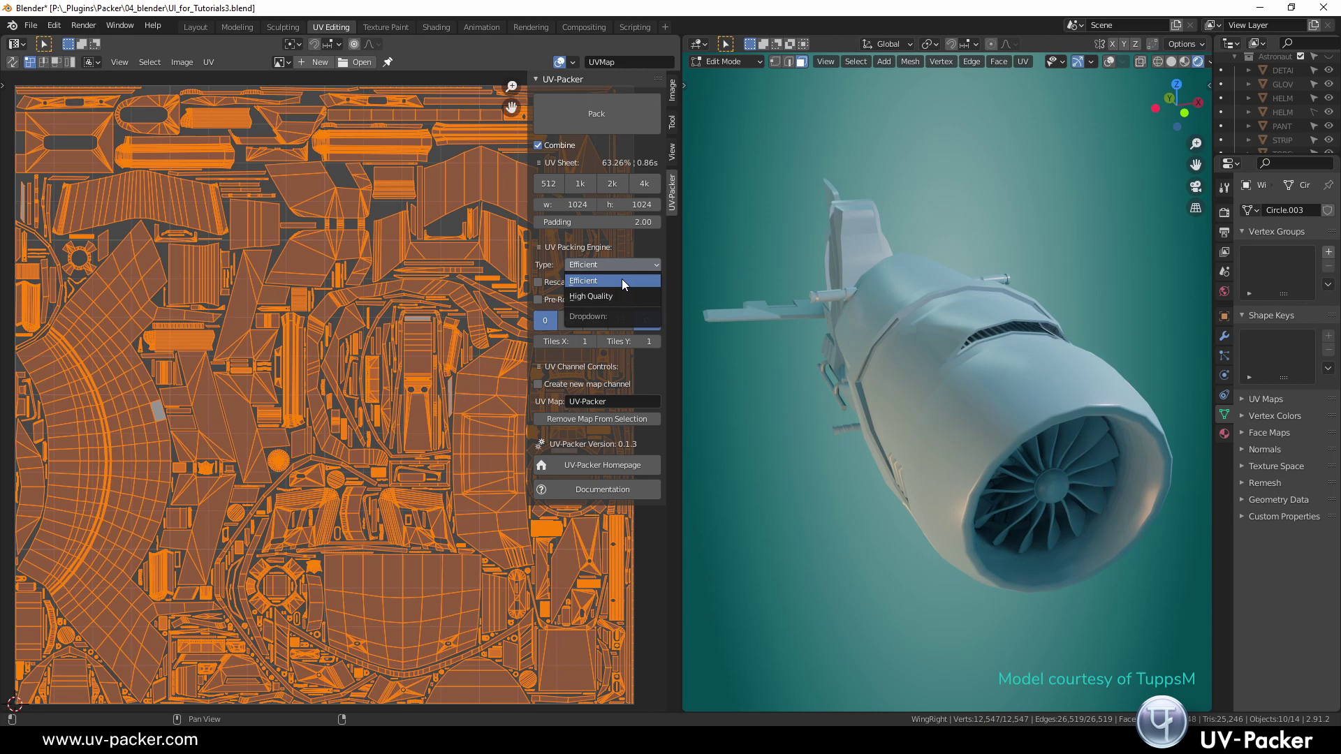
left_click(618, 294)
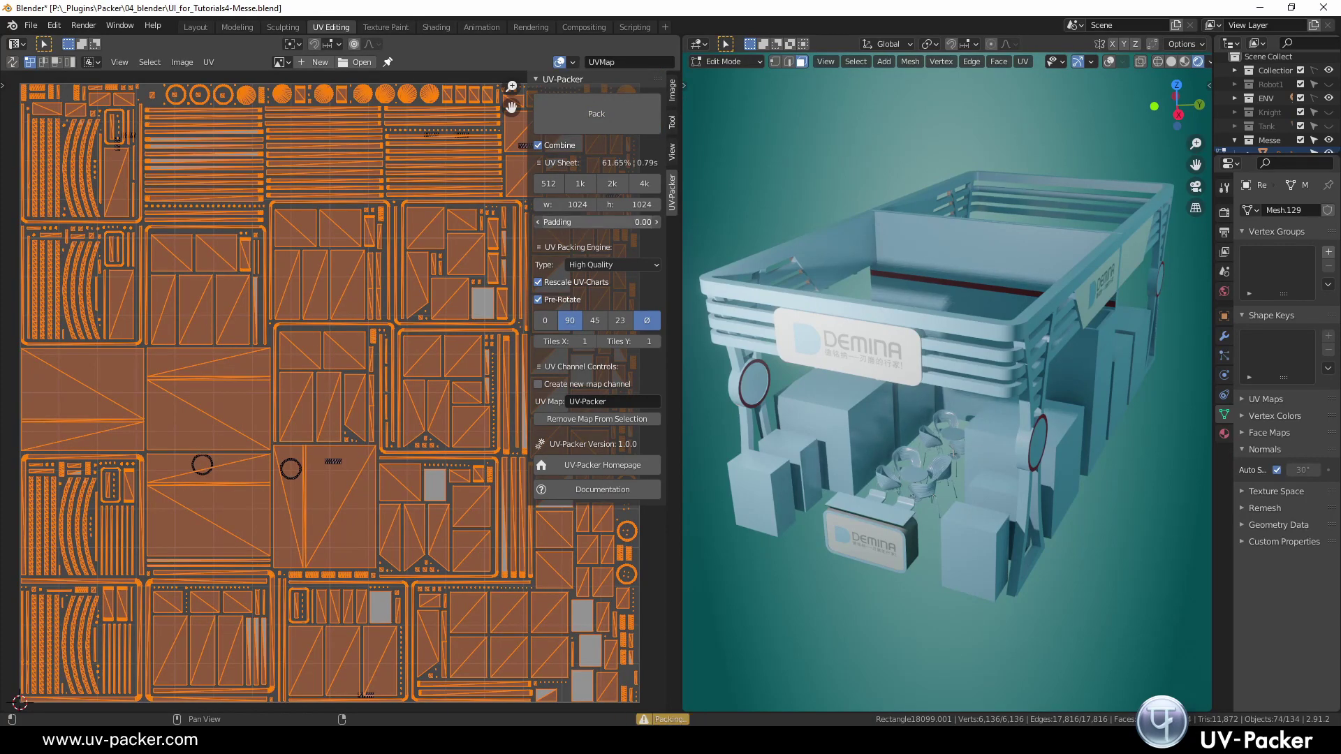
Repack the Messe booth's UVs to 89.49% coverage and zoom in to inspect the layout
left_click(636, 124)
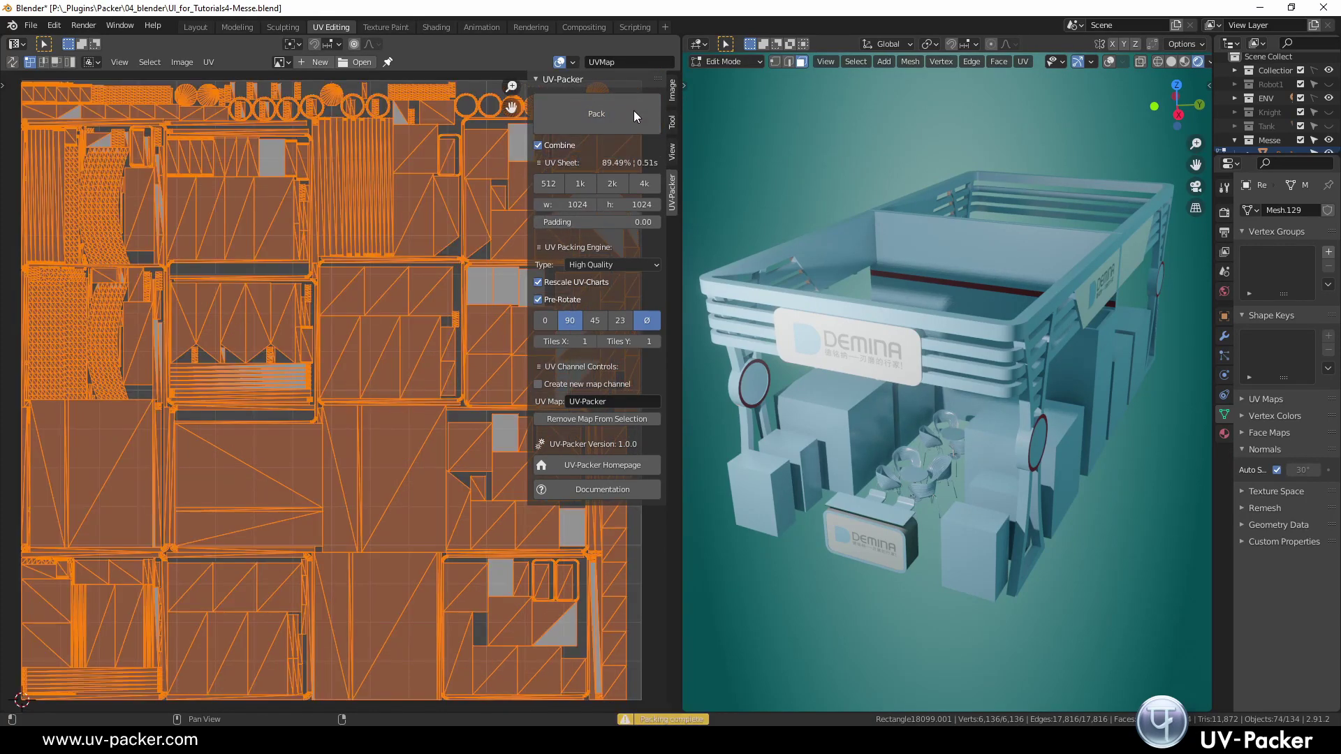
scroll(374, 345, "up", 6)
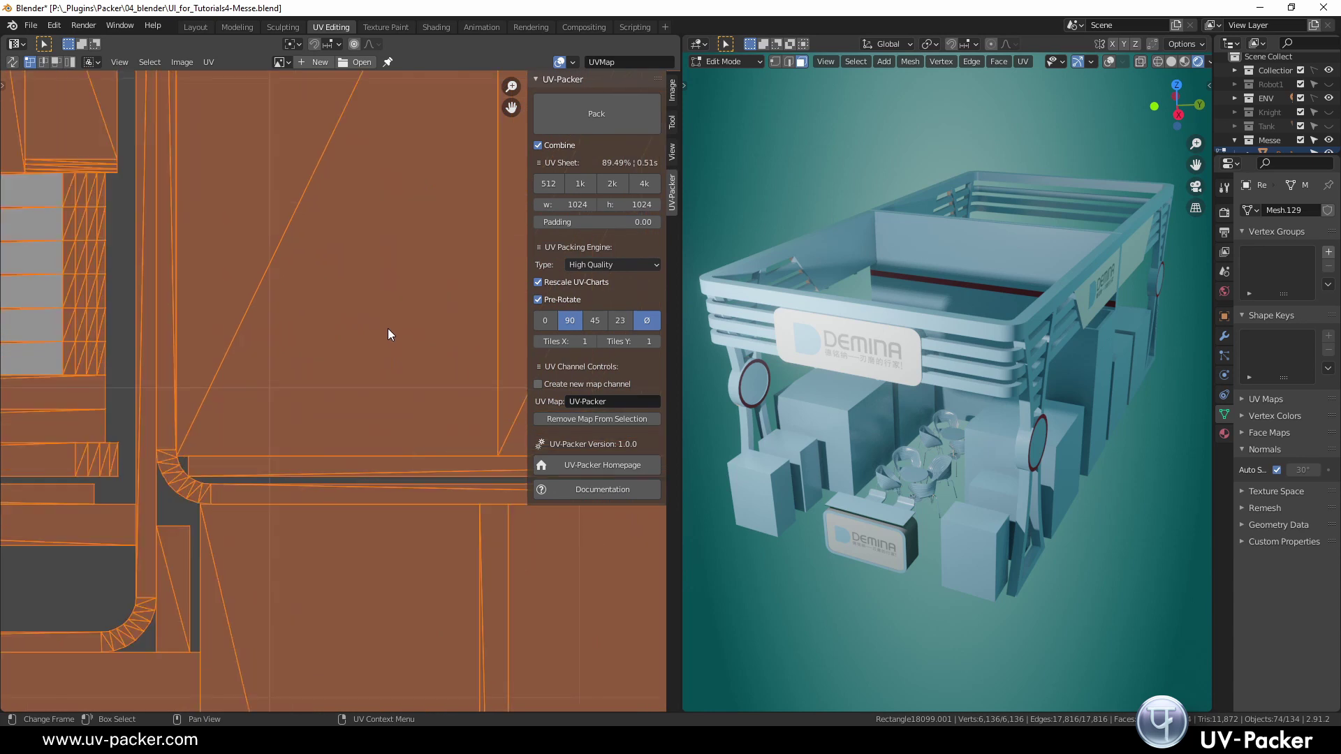
middle_click_drag(264, 413, 343, 396)
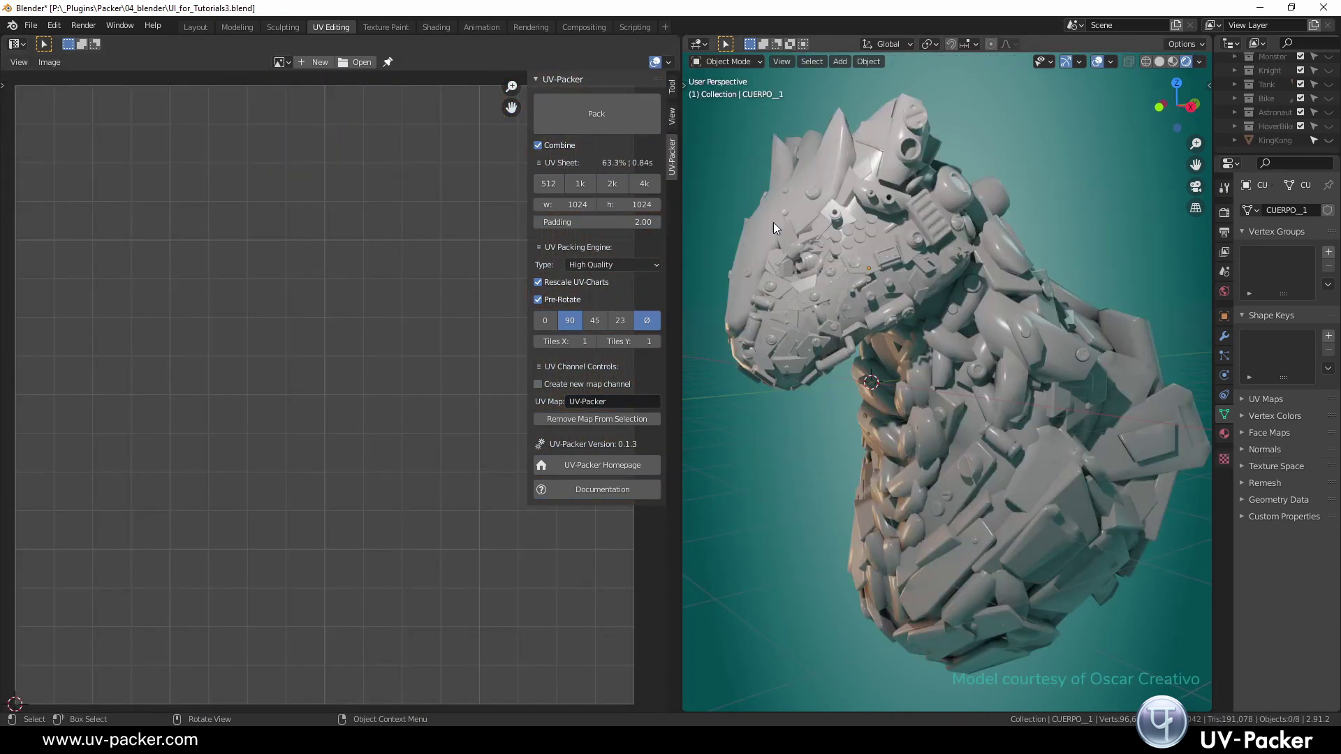
Pack the creature's four selected parts into one sheet, then repack them with Combine unchecked
left_click(1112, 343, "shift")
left_click(637, 117)
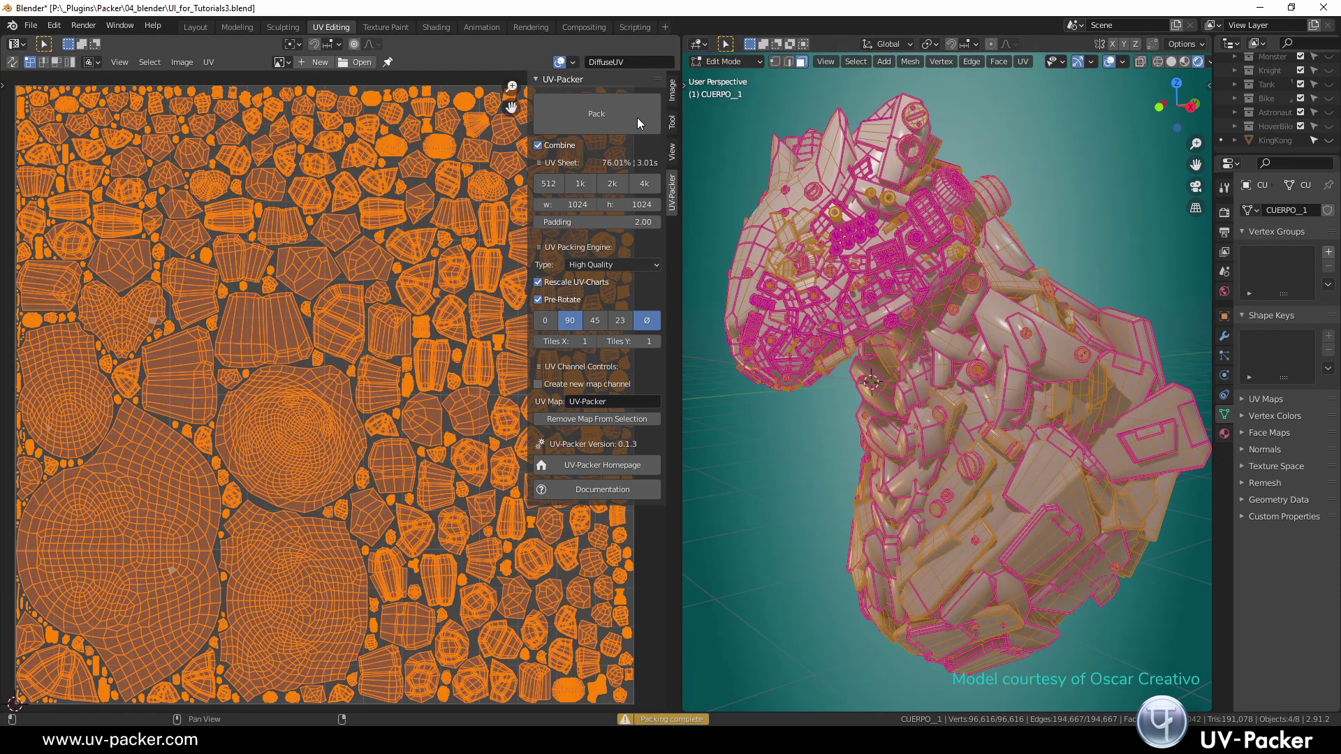
left_click(538, 146)
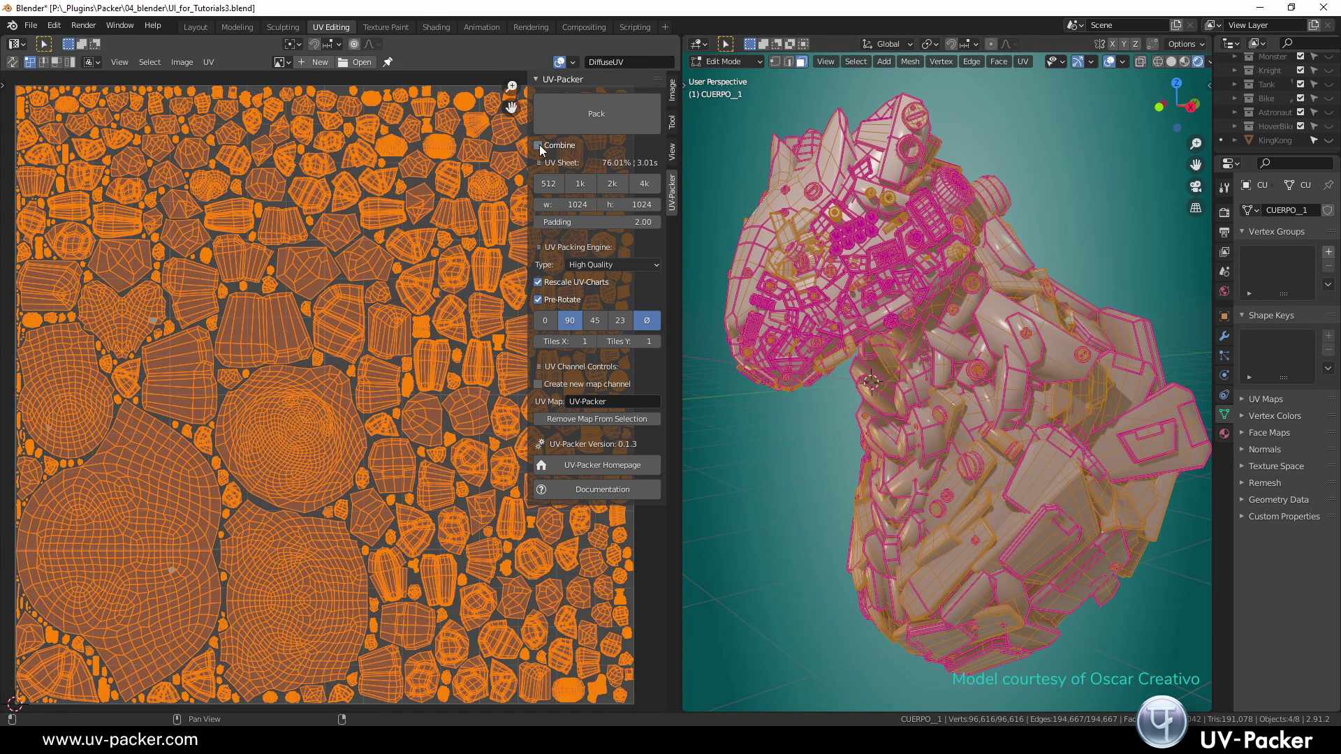
left_click(631, 122)
key("alt+q")
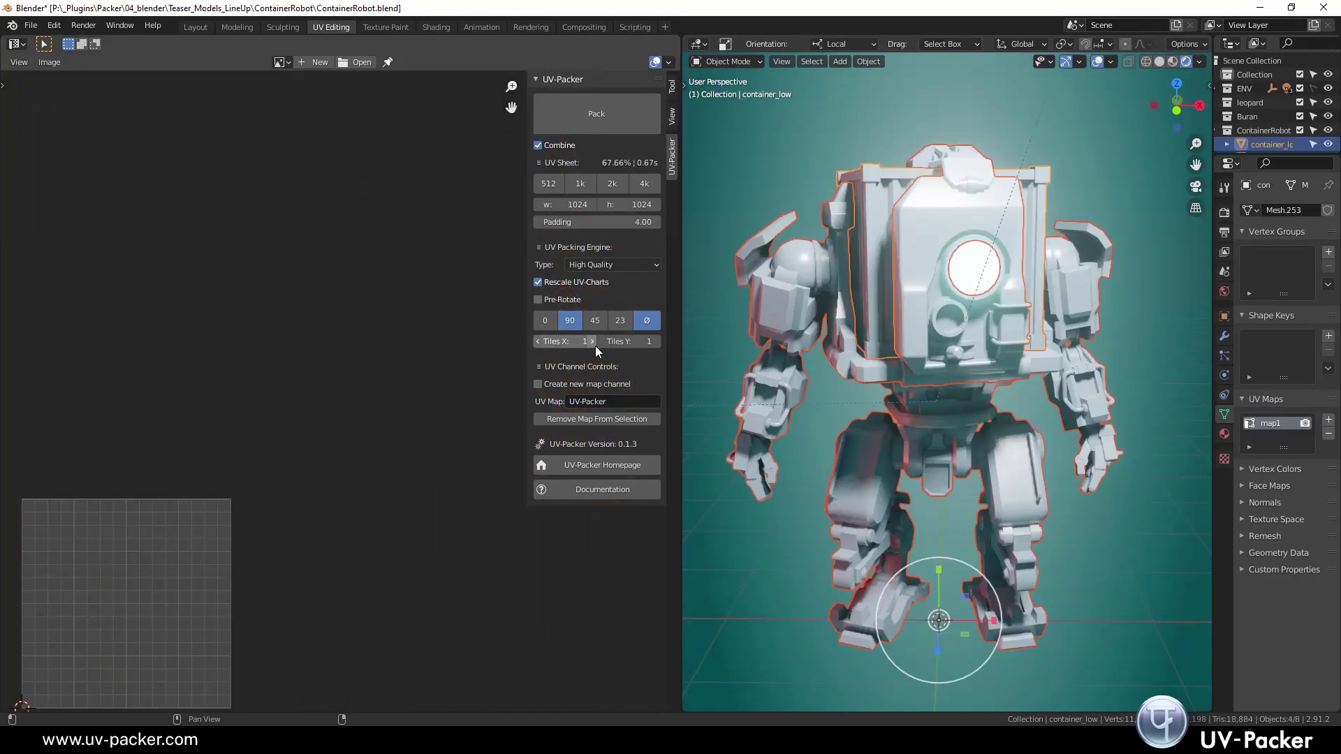
Set Tiles X and Tiles Y to 3 and pack the container robot's UVs at 67.69%
left_click_drag(615, 342, 656, 343)
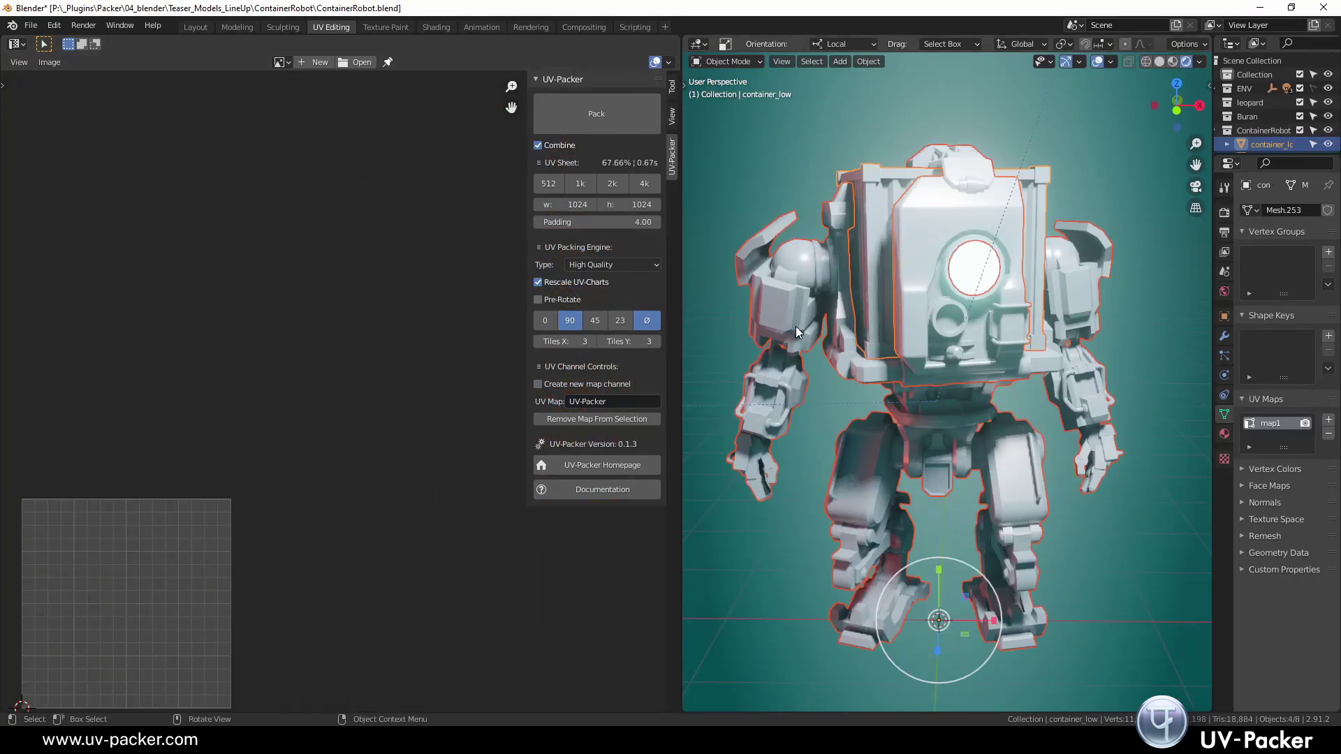
key("Tab")
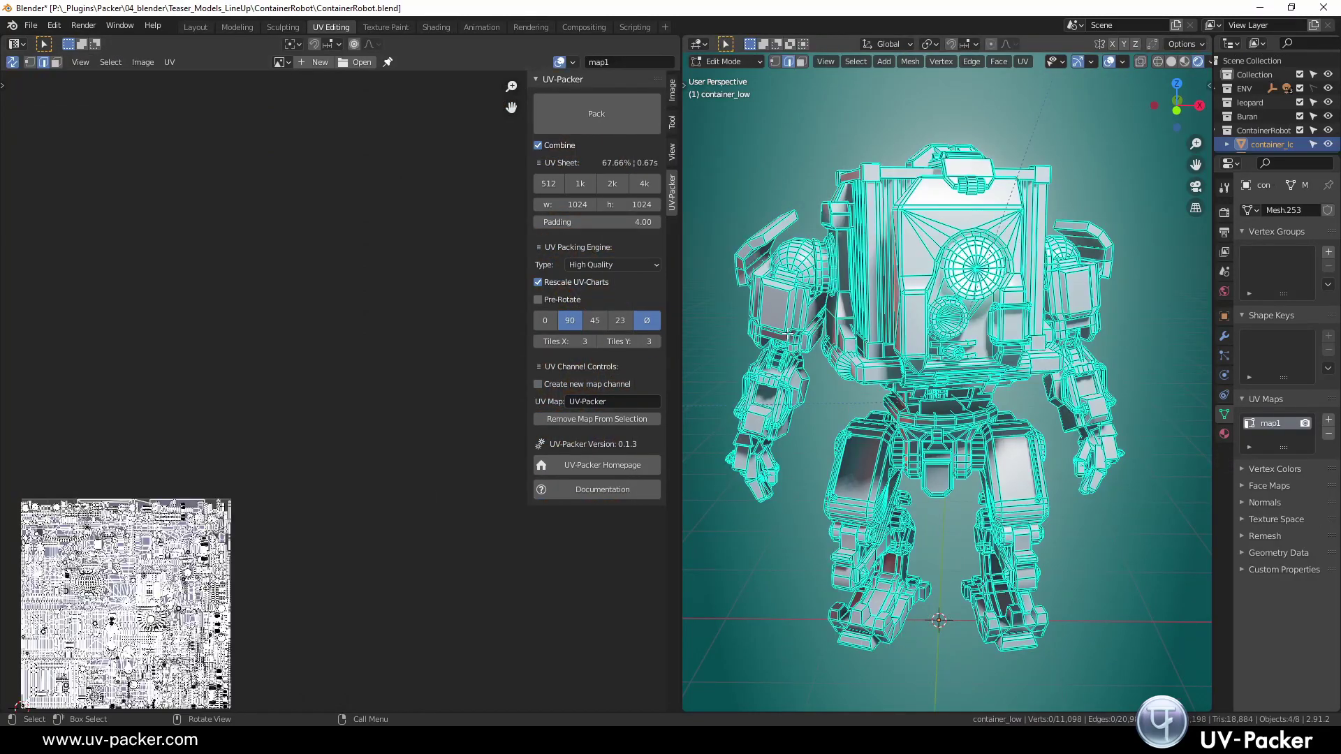
left_click(611, 113)
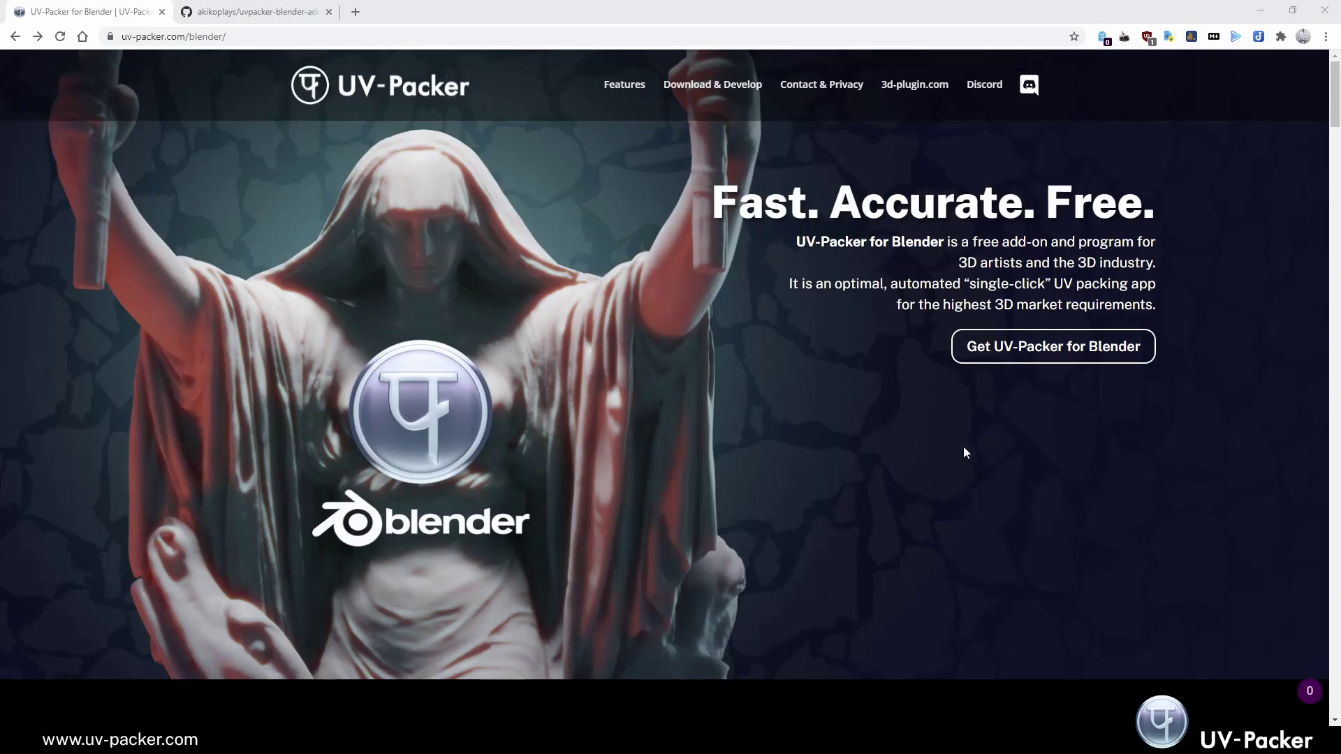
From uv-packer.com's download section, reach the GitHub release offering UV-Packer-Blender-Addon_1.00.00.zip
left_click(1062, 344)
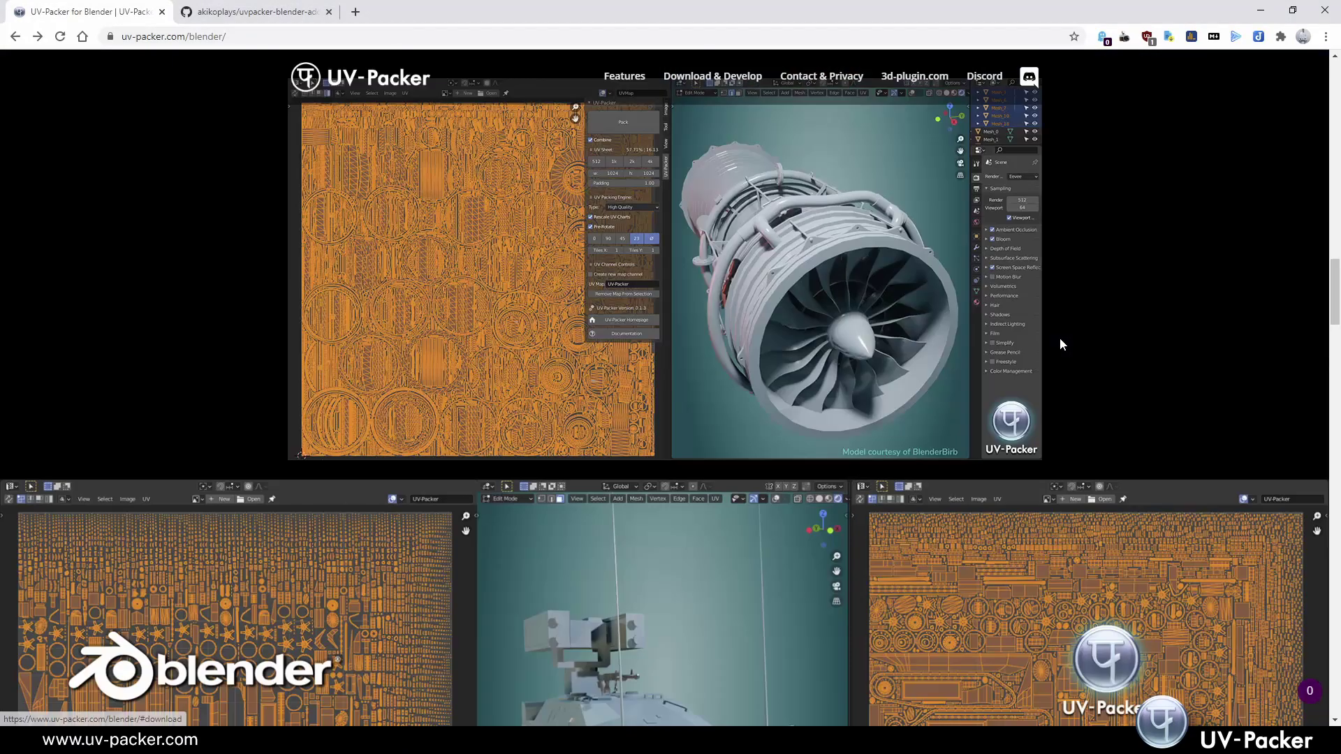
scroll(1149, 382, "down", 1)
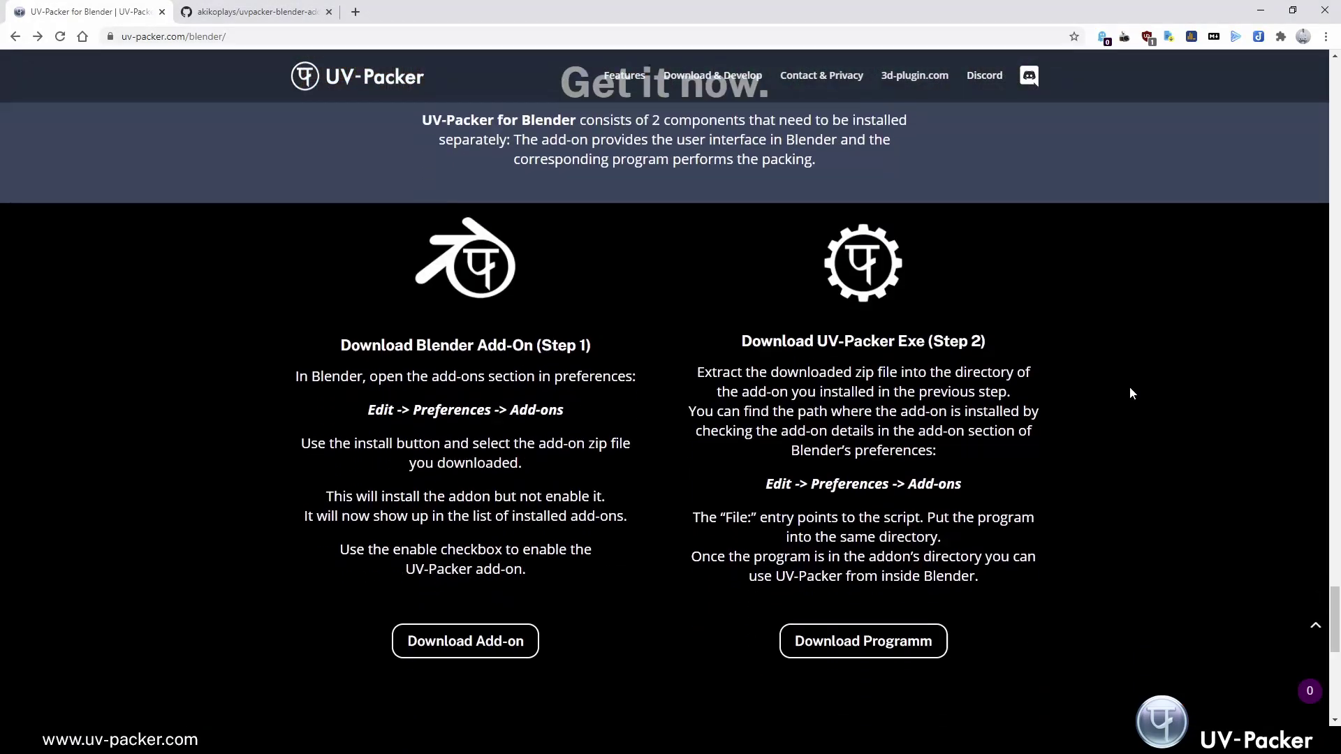
left_click(488, 643)
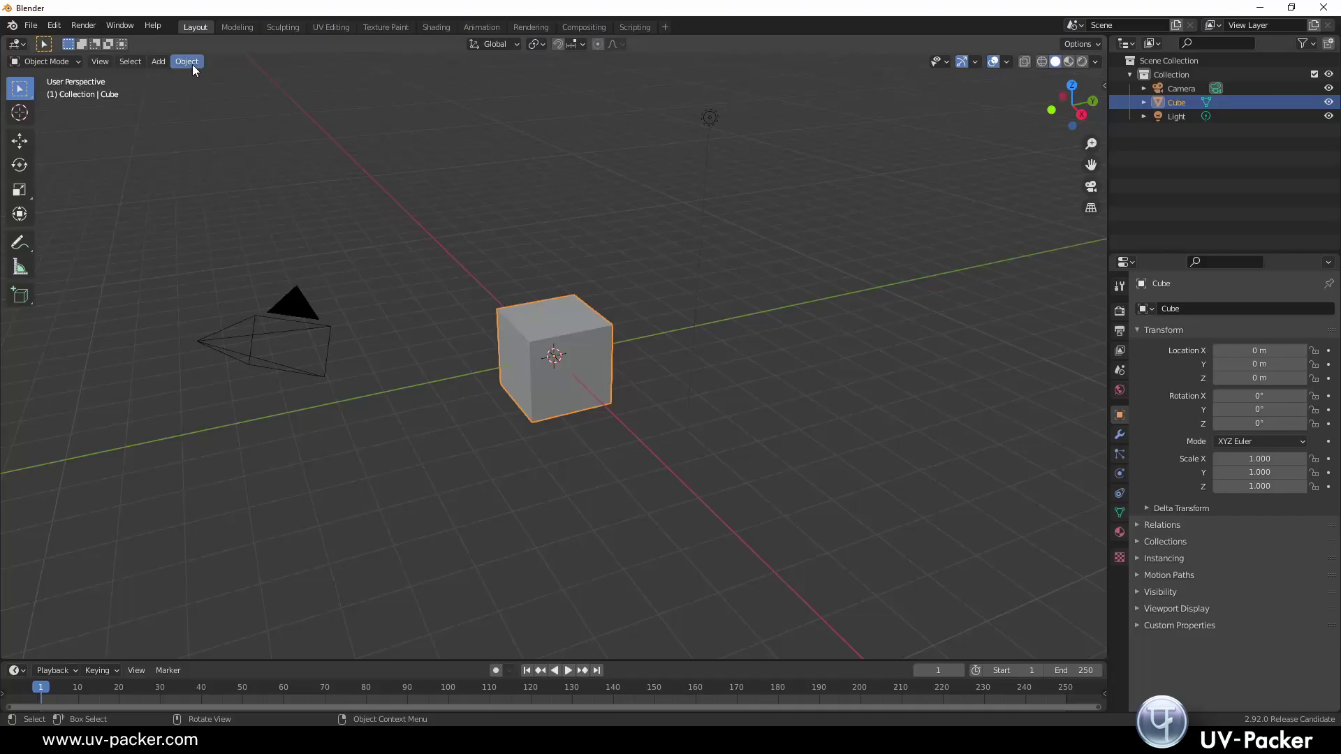
left_click(54, 25)
Install the UV-Packer add-on zip via Preferences > Add-ons, enable it and expand its details
left_click(90, 221)
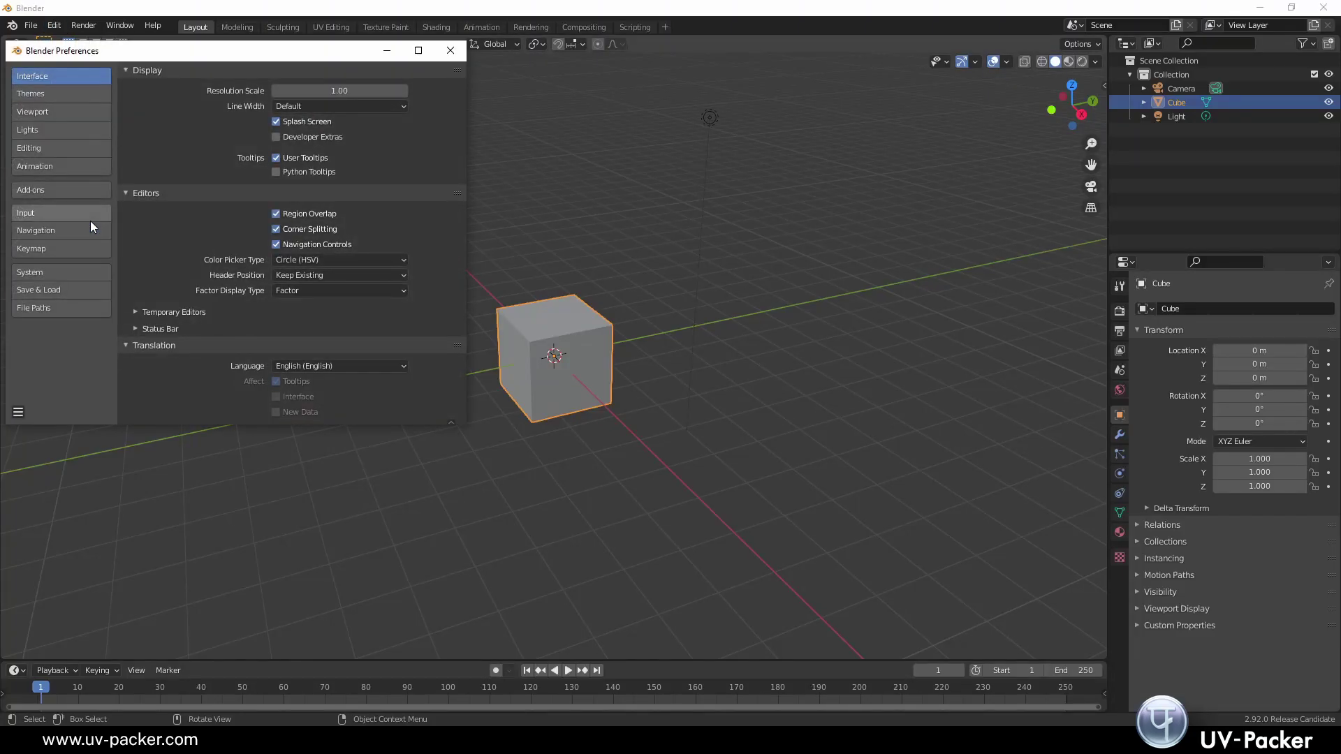
left_click_drag(198, 53, 414, 98)
left_click(259, 233)
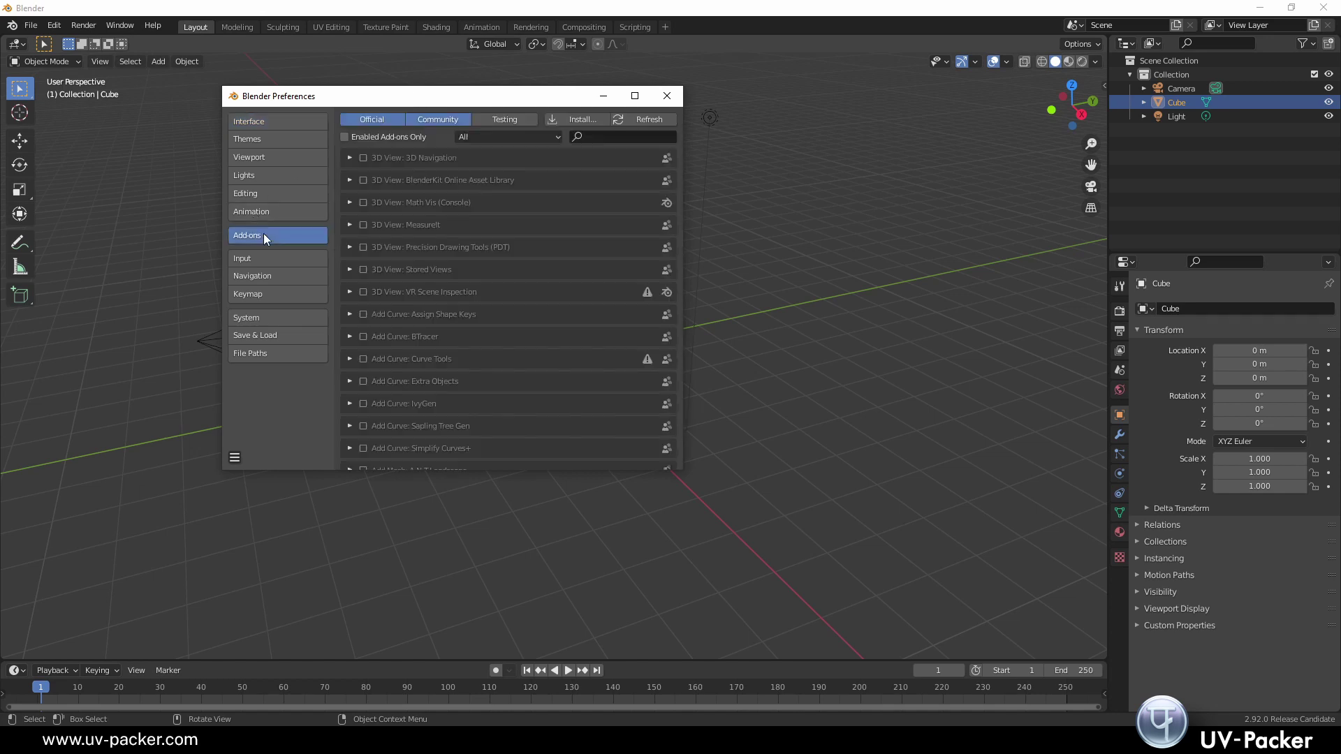
left_click(597, 126)
left_click(260, 153)
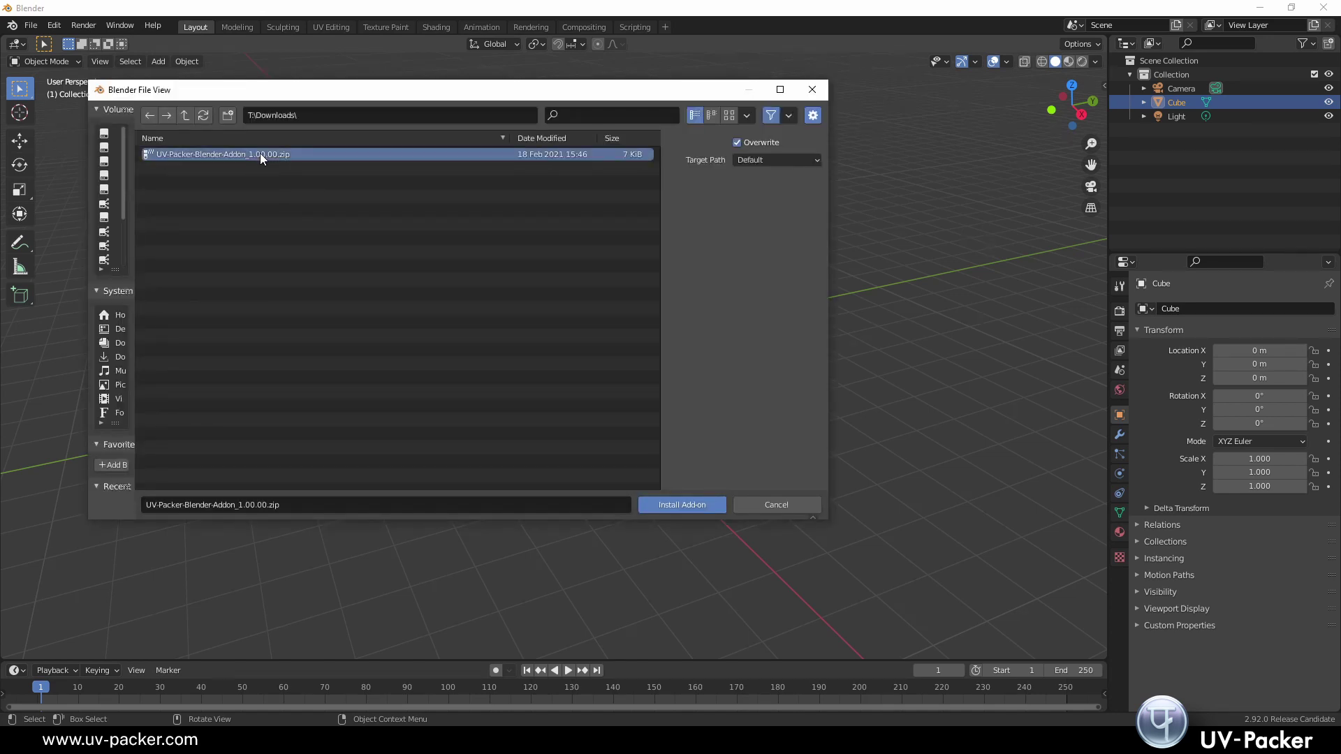
left_click(689, 504)
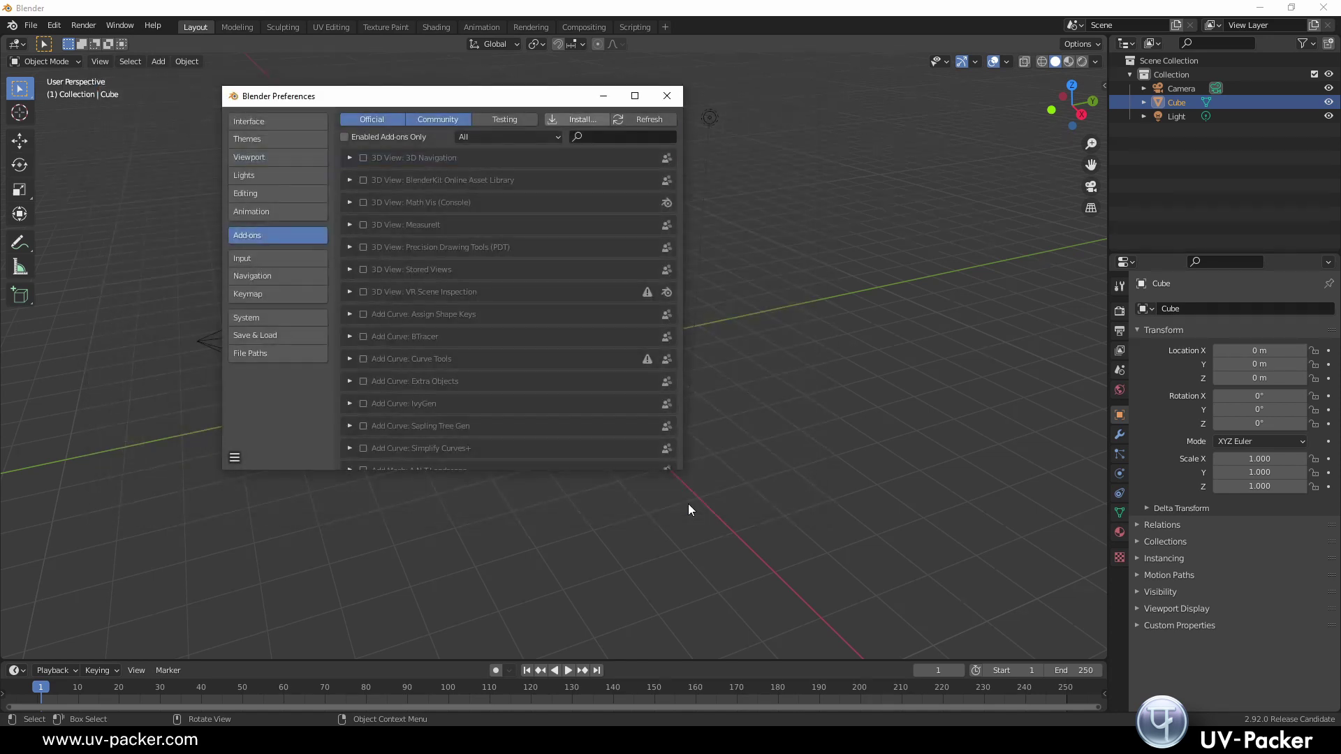
left_click(363, 158)
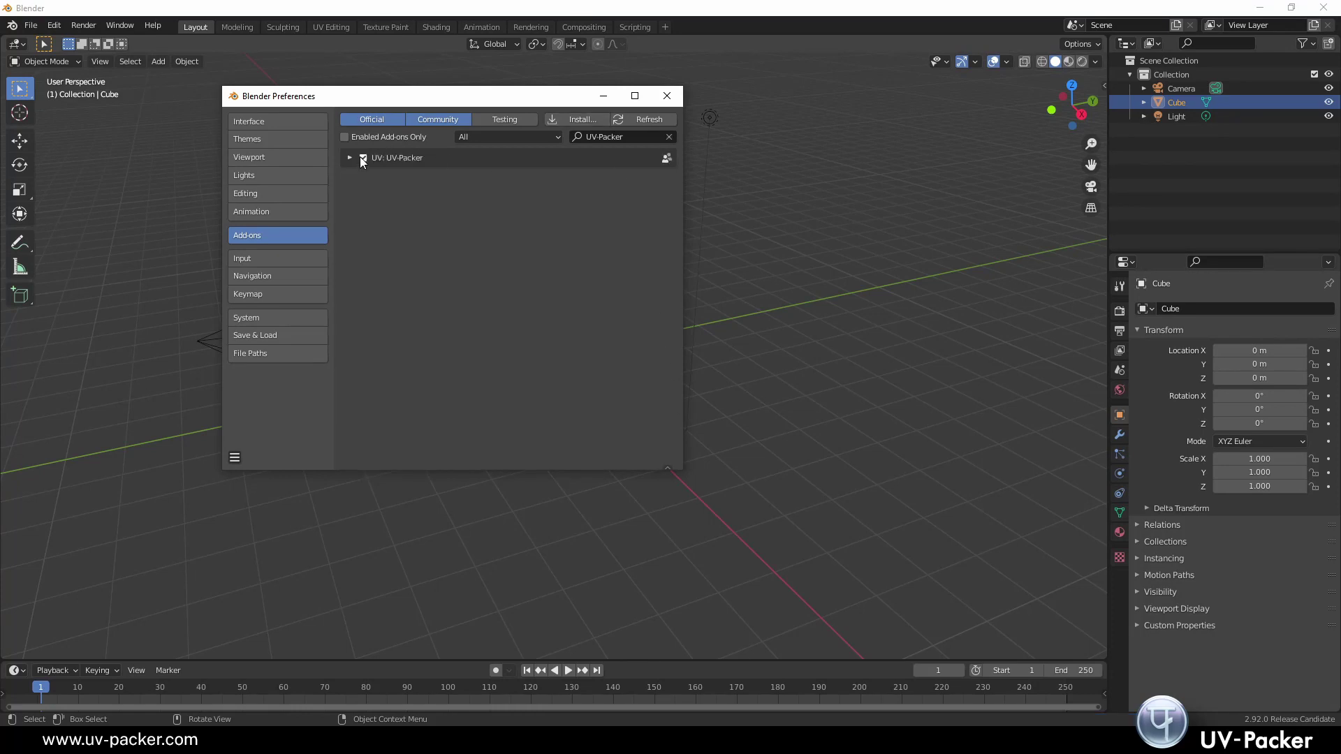
left_click(349, 157)
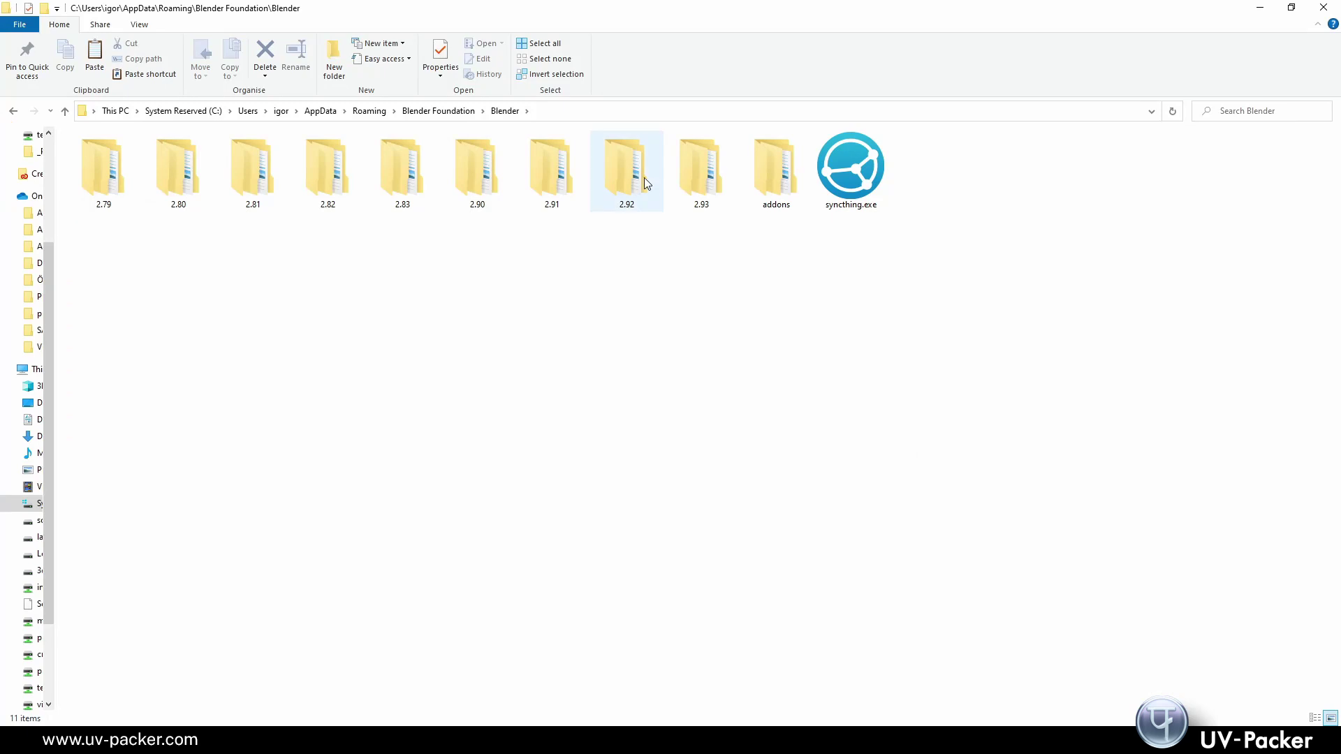
Browse the 2.92 settings folder through scripts\addons to the installed UV-Packer folder
double_click(635, 176)
double_click(95, 170)
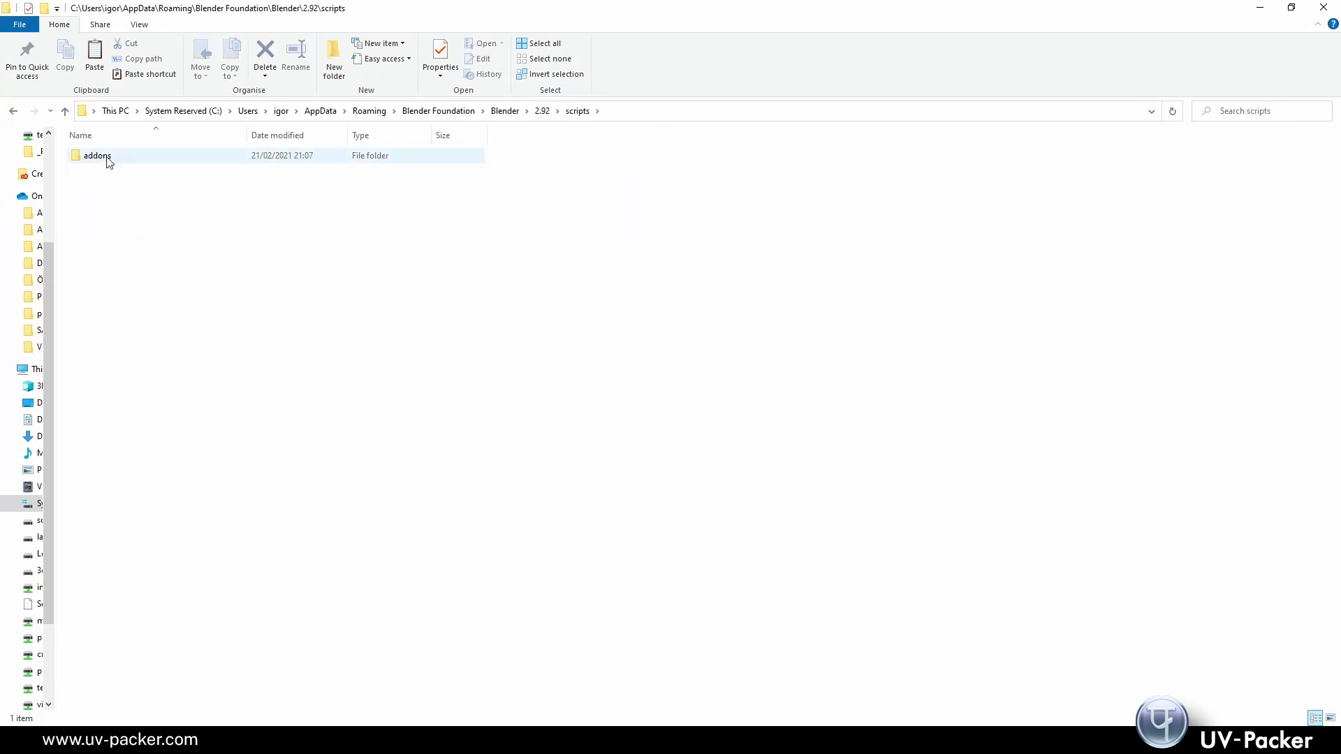
double_click(106, 156)
double_click(105, 156)
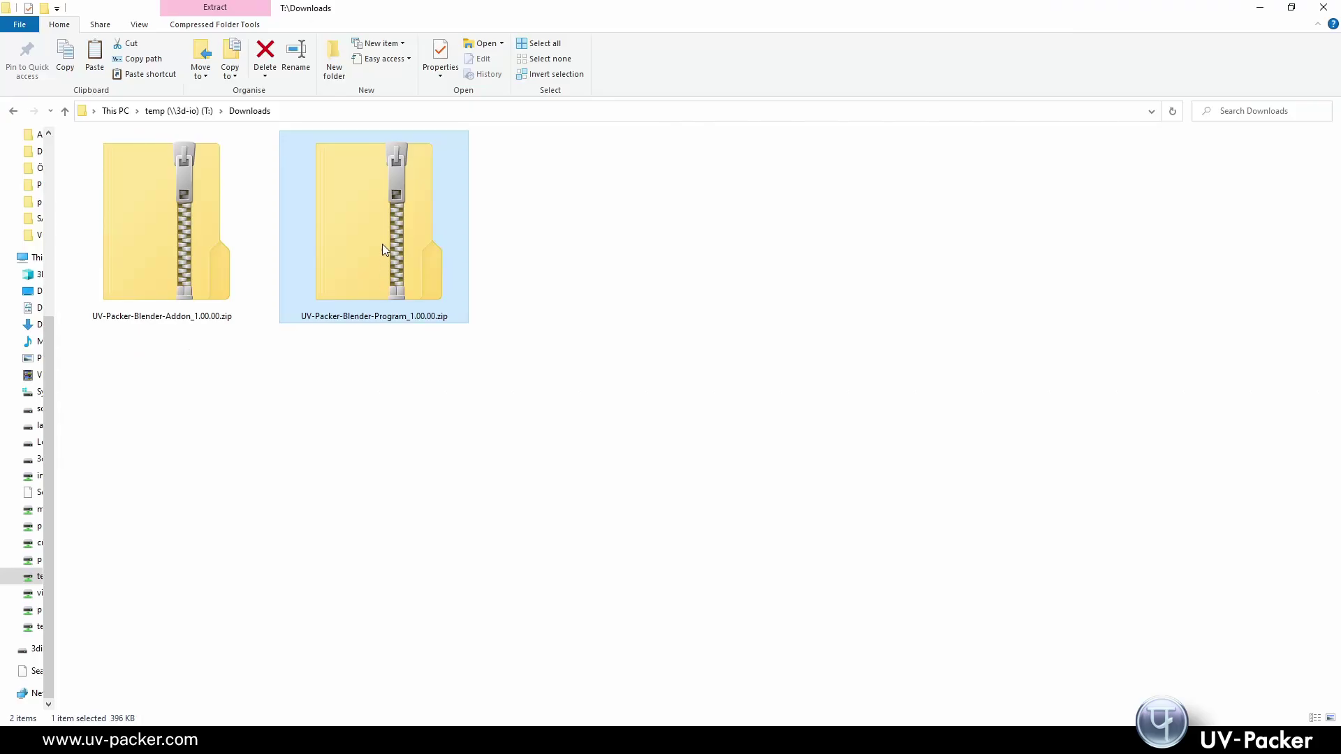
Drag all three files from the UV-Packer program zip into the addons\UV-Packer folder
double_click(386, 250)
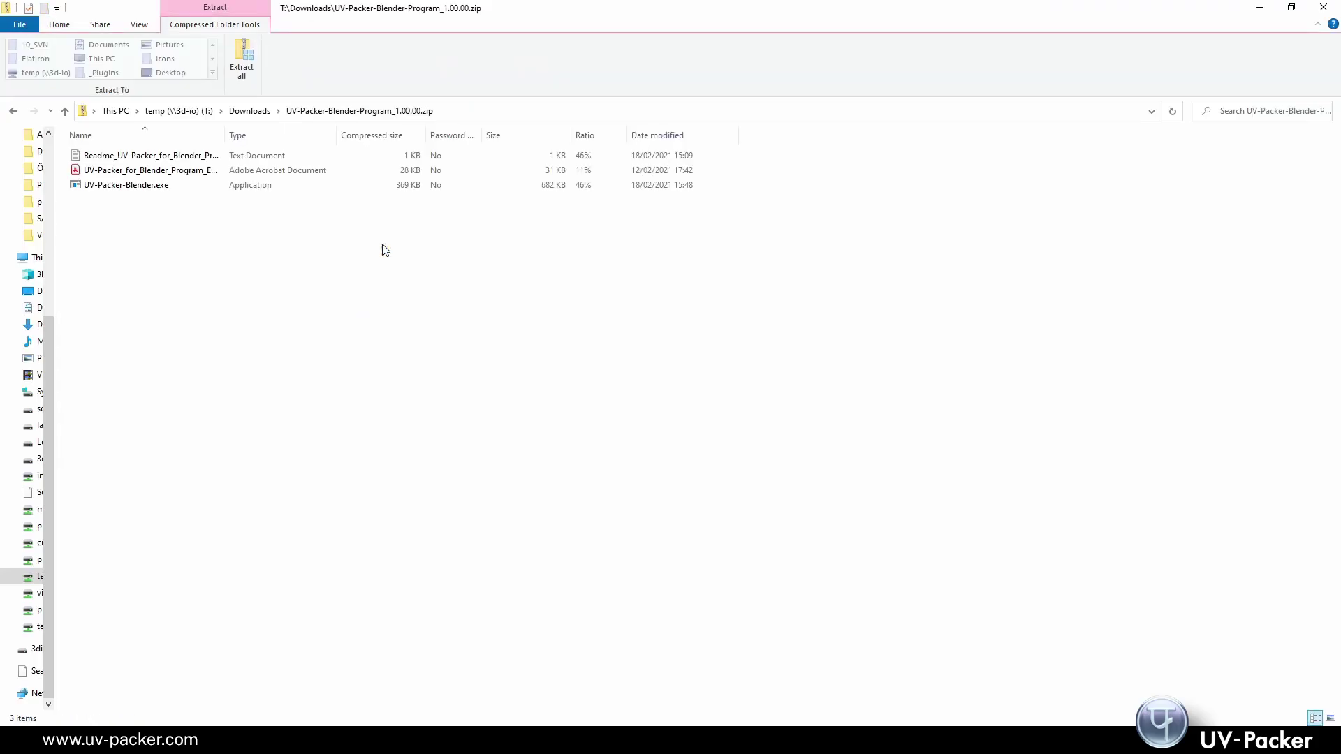
left_click_drag(413, 254, 157, 152)
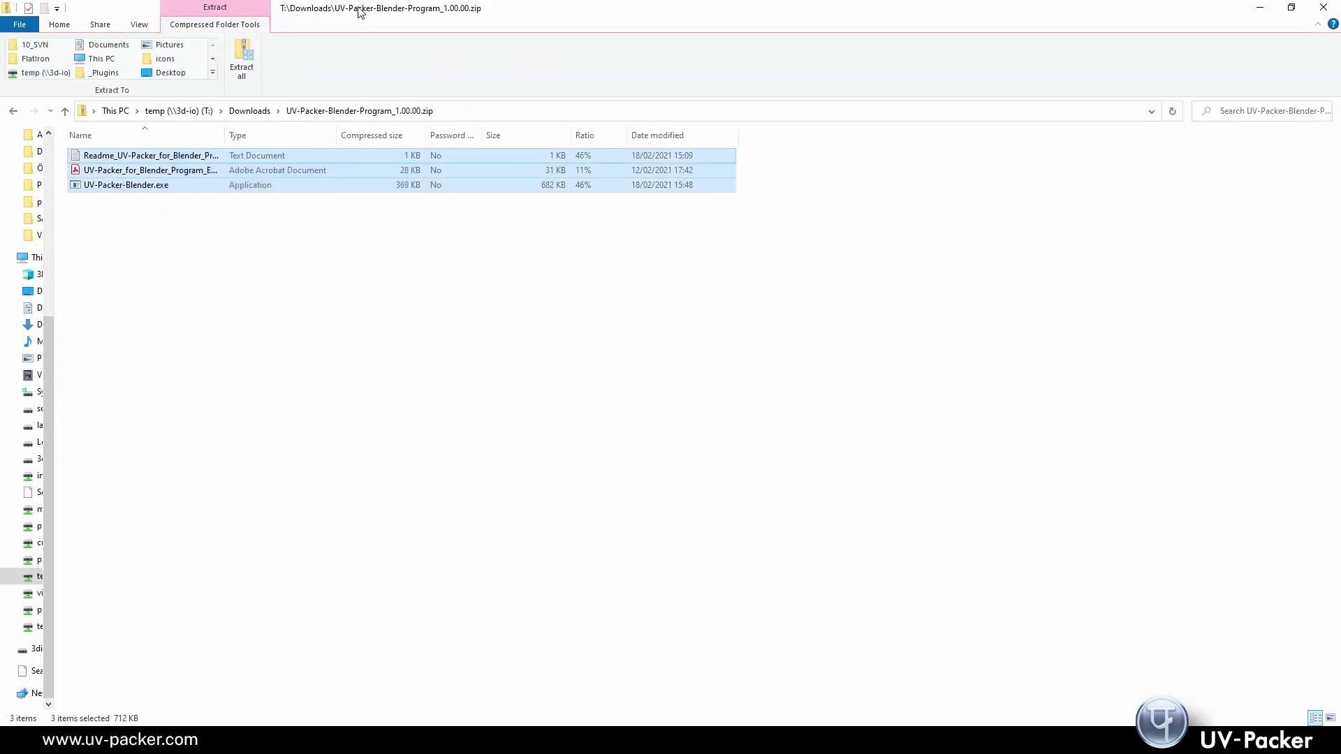
left_click_drag(358, 11, 698, 82)
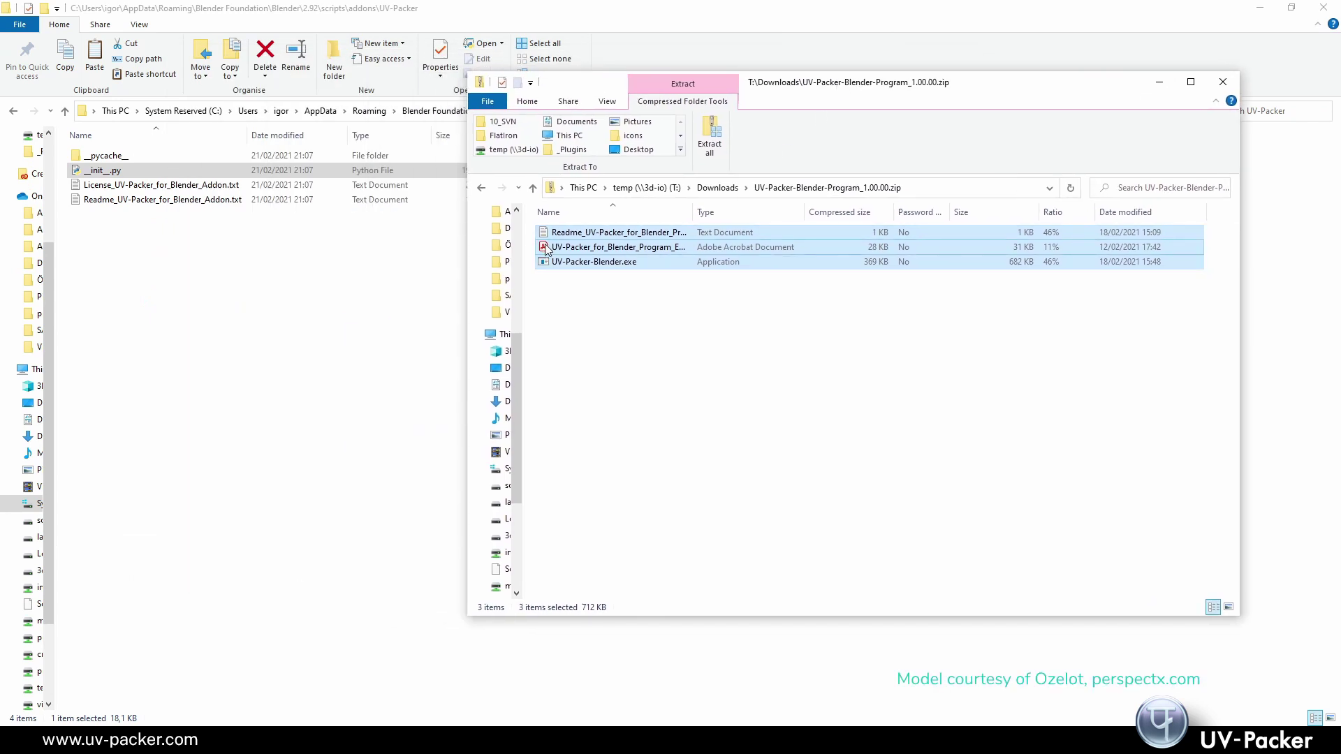
left_click_drag(546, 249, 356, 344)
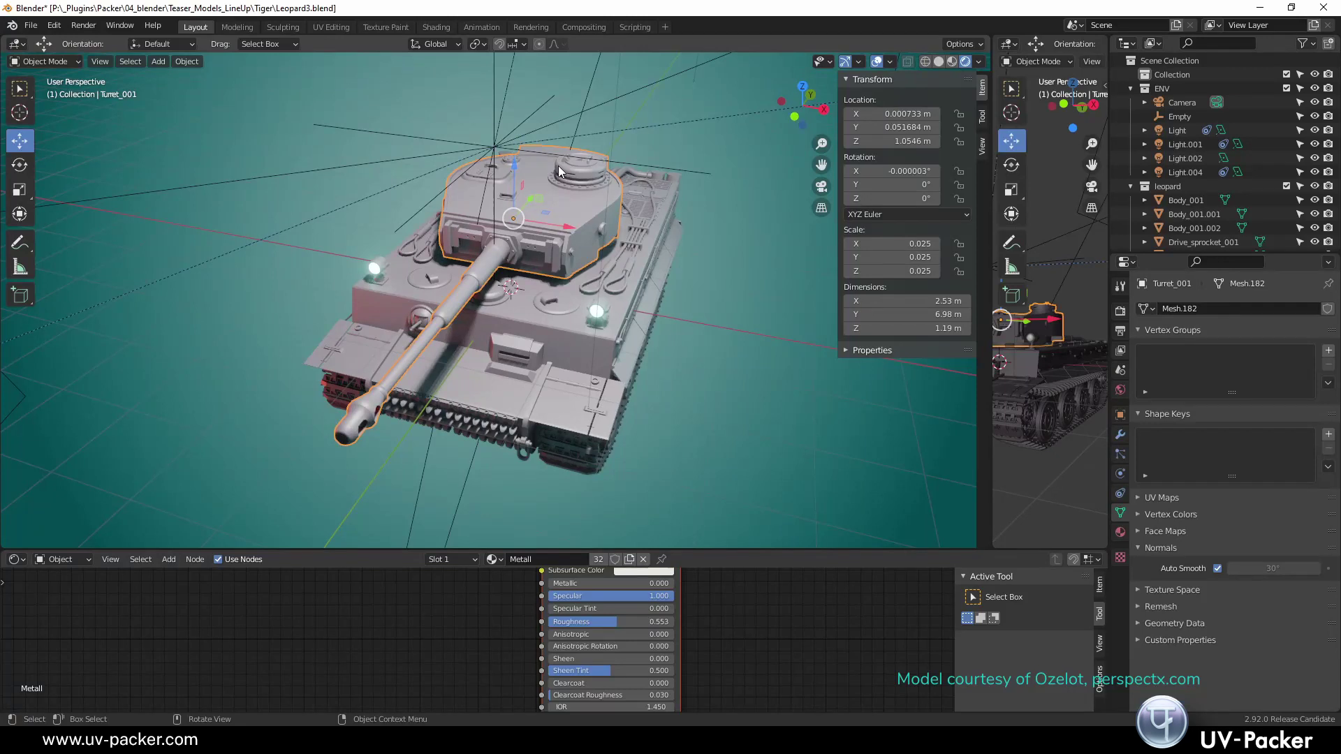
Pack the Tiger tank's UVs with UV-Packer, filling 17.27% of the 1024×1024 sheet
left_click(335, 31)
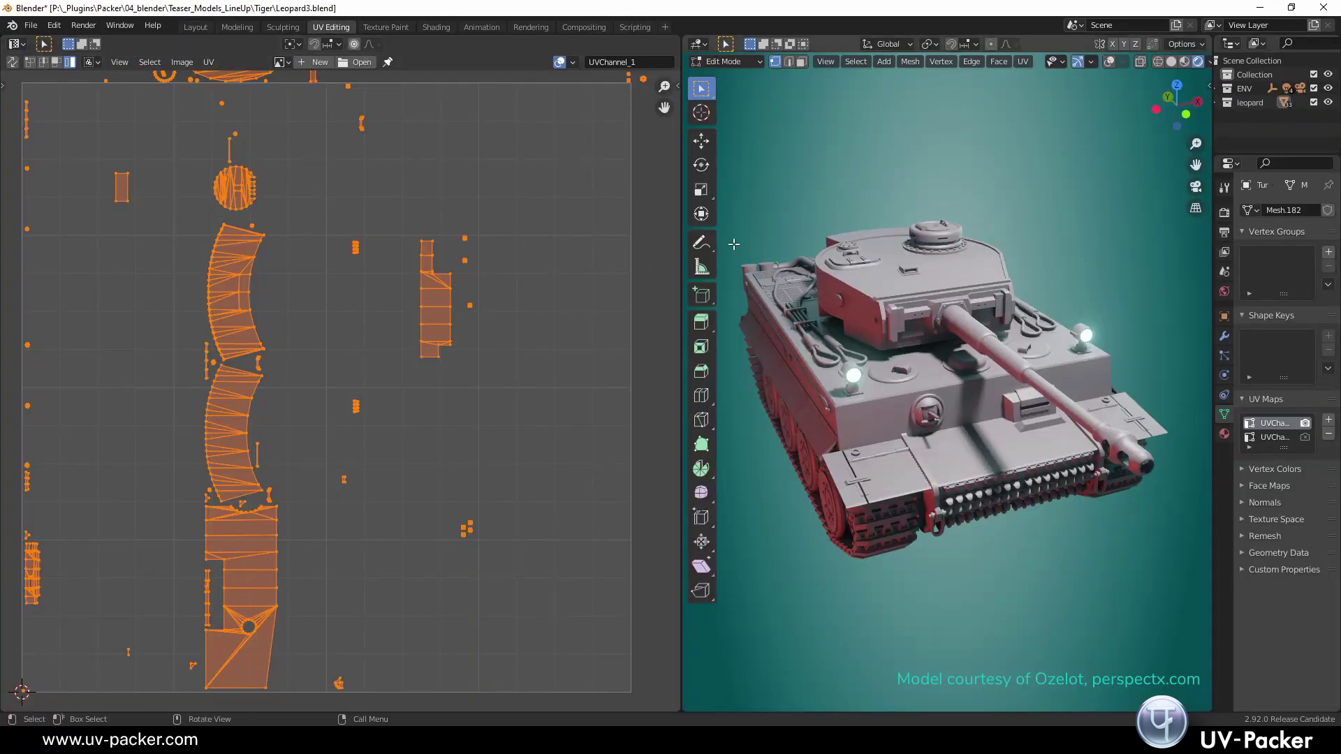
key("n")
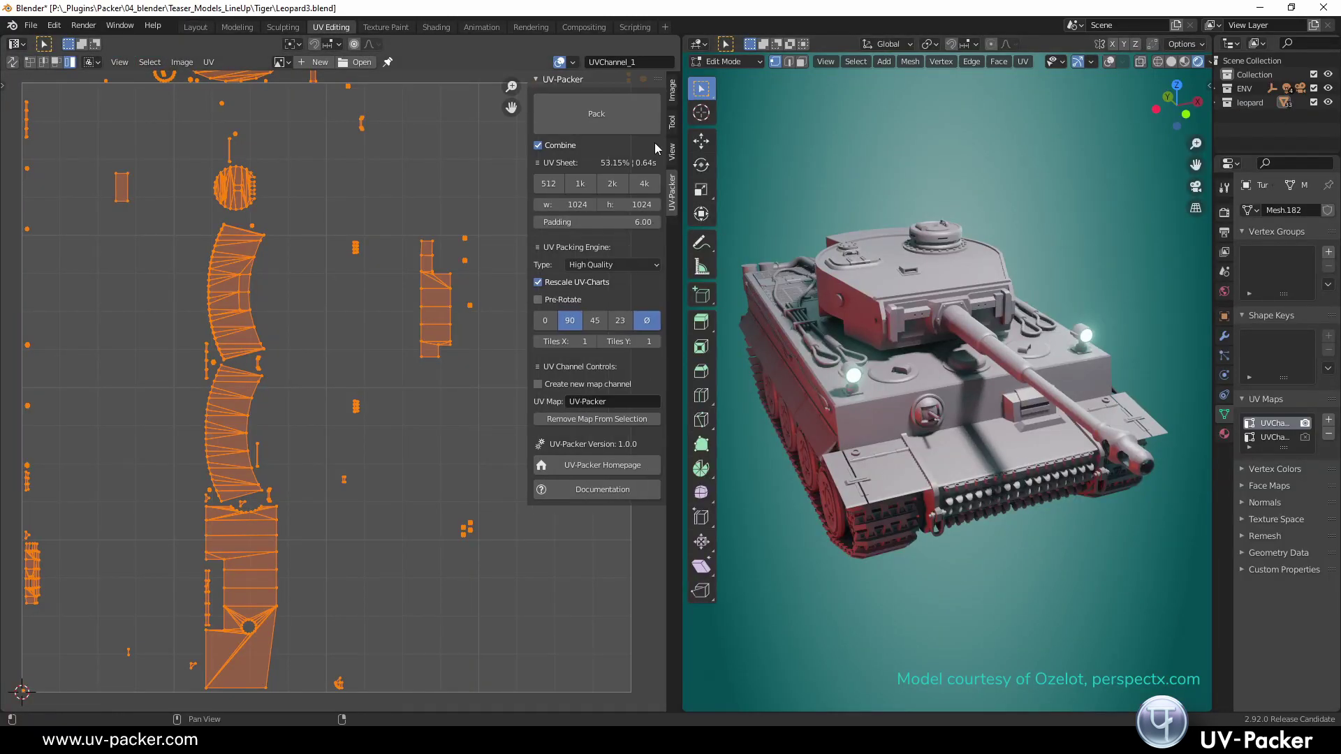
left_click(629, 114)
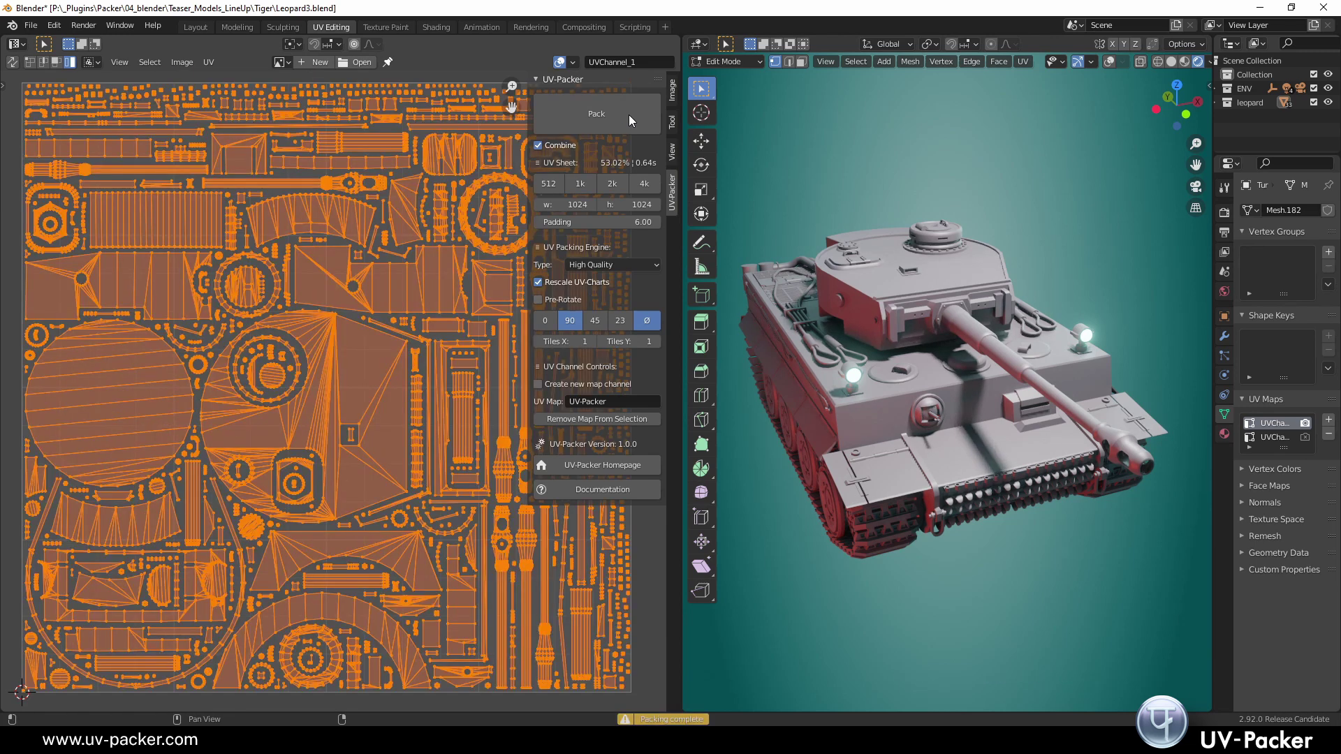
left_click(628, 115)
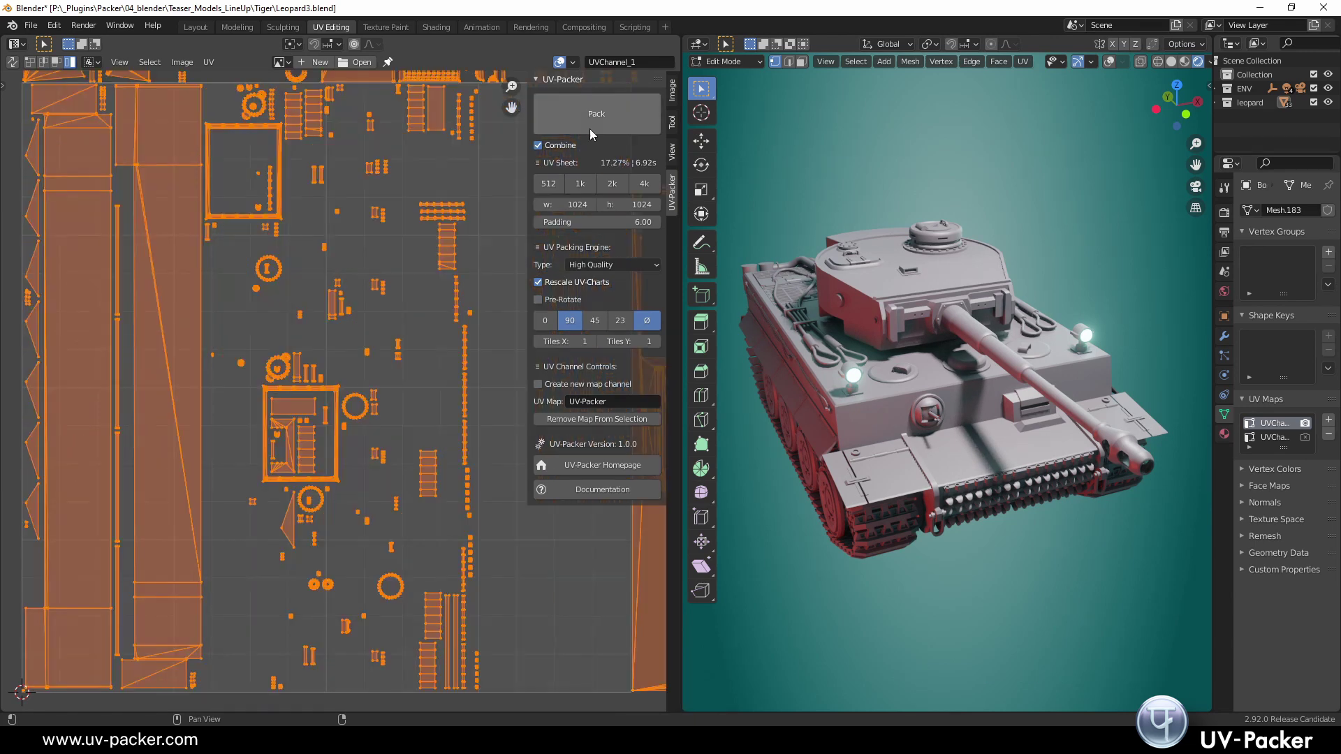